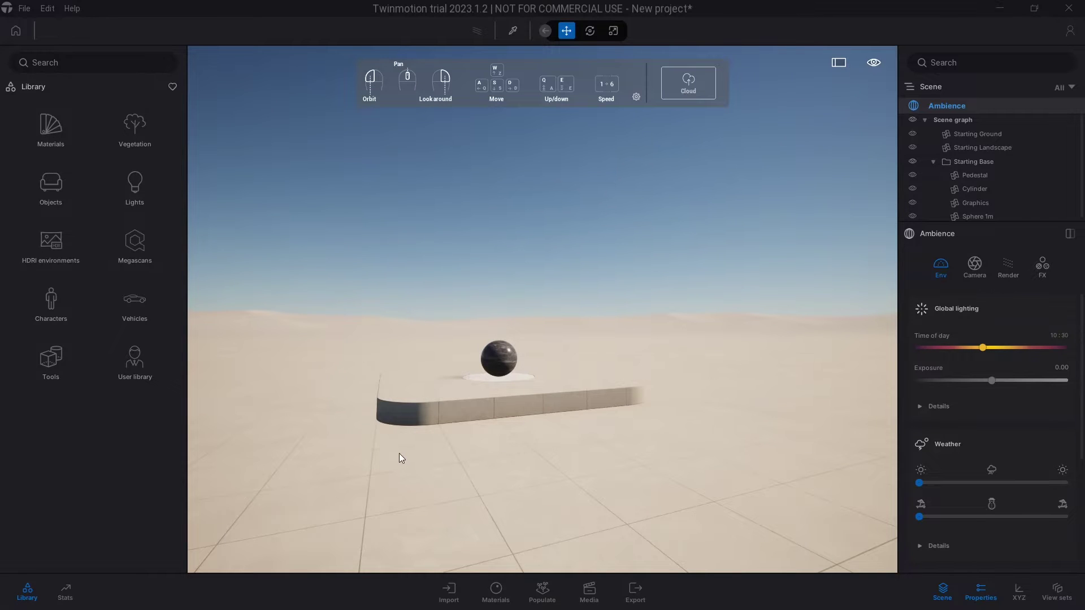
Set the scene's time of day to 19:53 using the quick view settings in the viewport.
drag(400, 453, 370, 445)
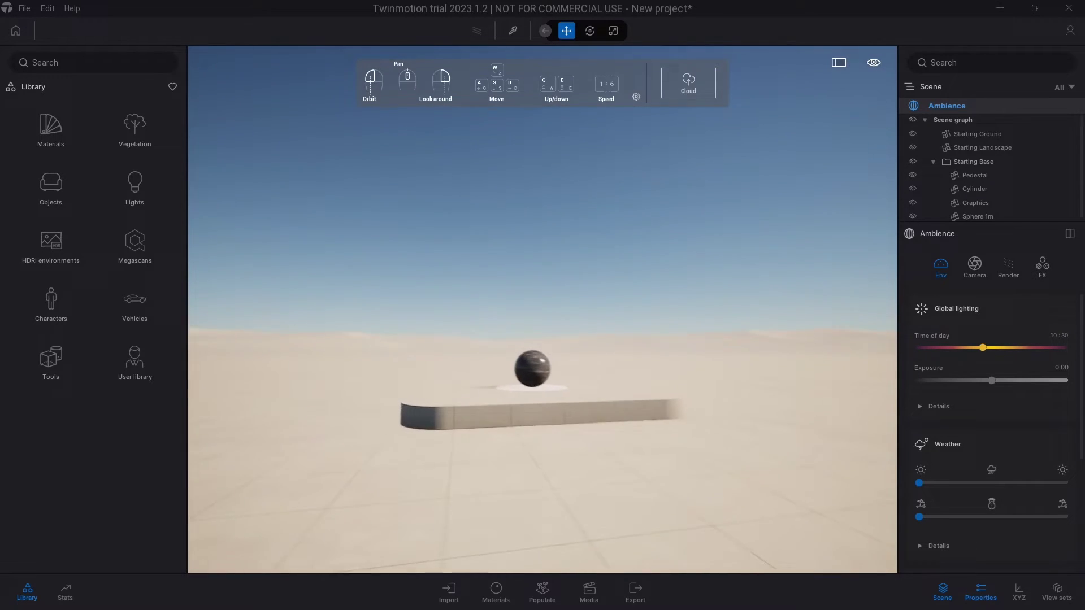
drag(435, 449, 399, 453)
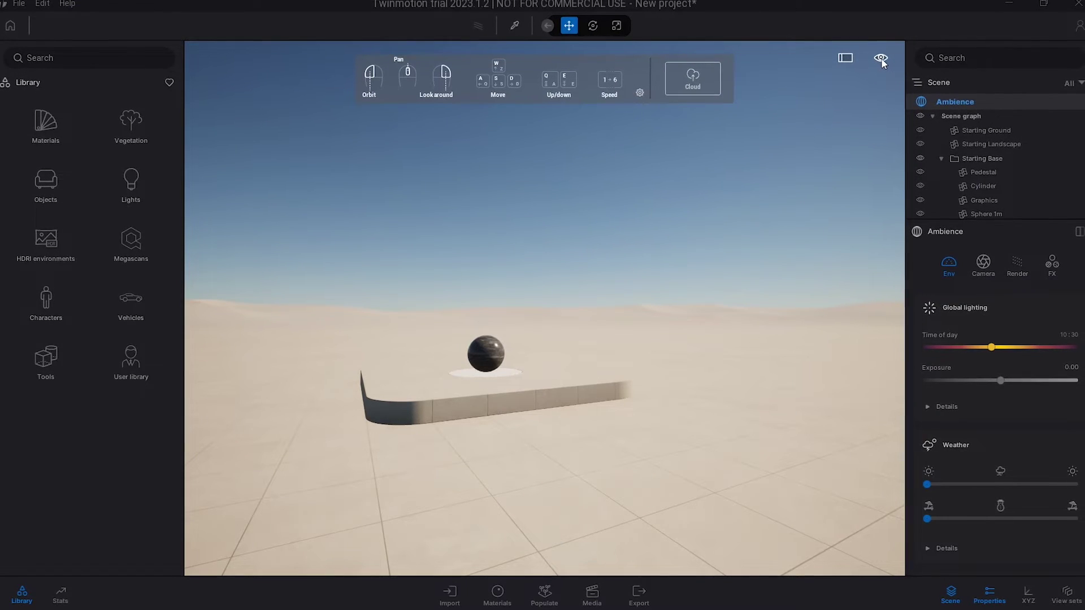
click(880, 60)
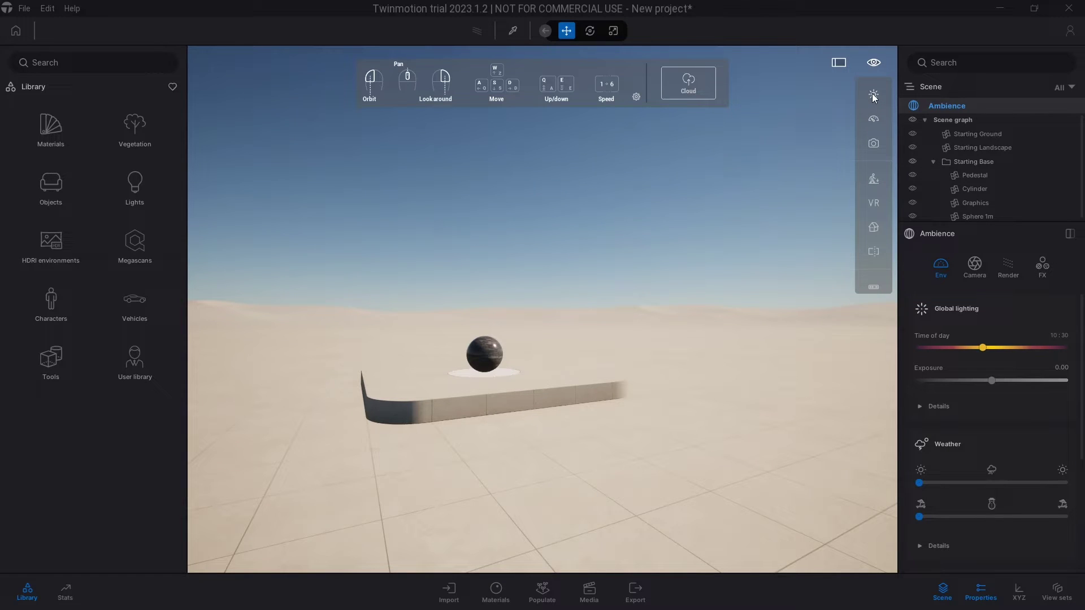
mouse_move(877, 93)
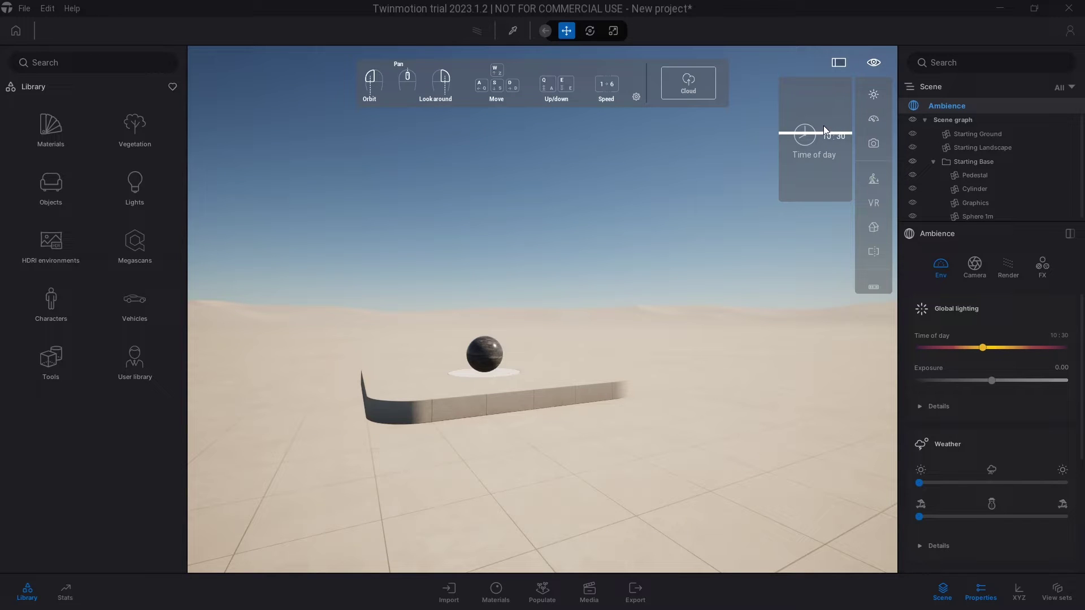
drag(824, 127, 823, 171)
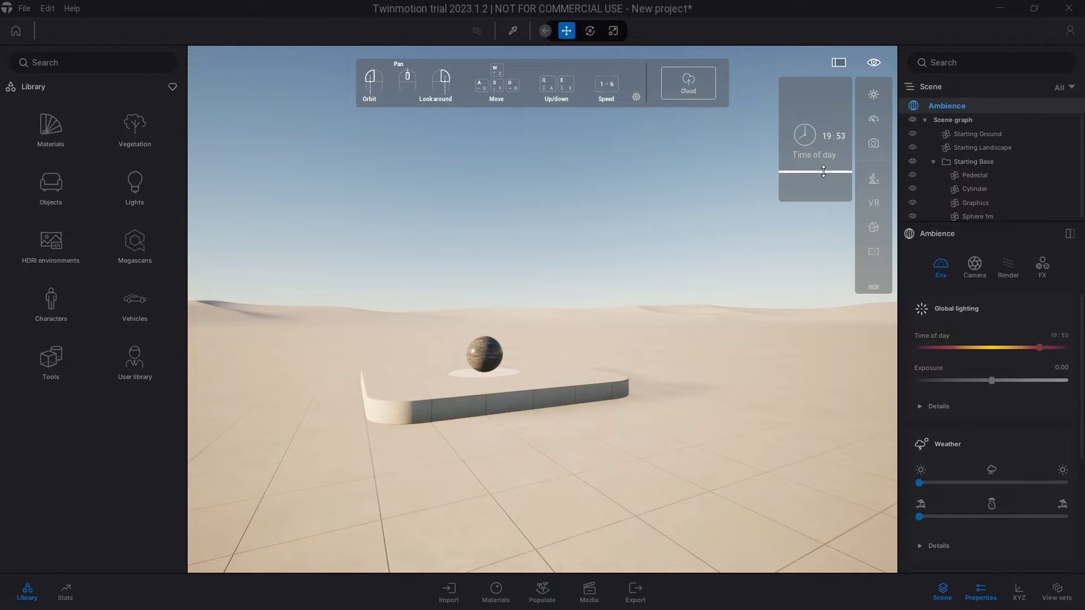
Face the viewport toward the sun and set the scene's time of day to 20:01.
drag(758, 320, 628, 272)
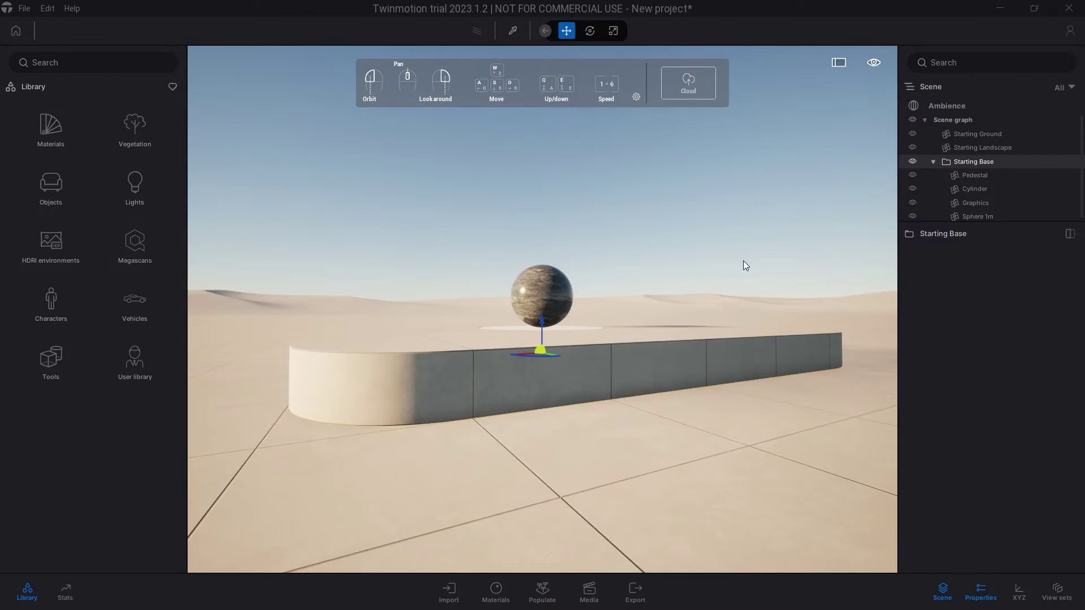
key(w)
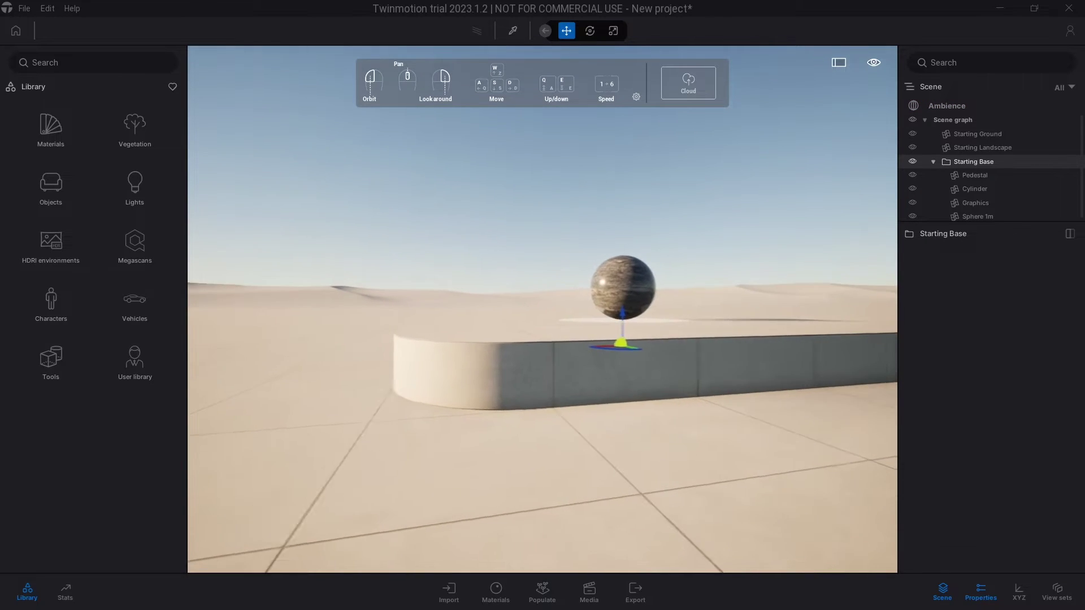
right_drag(809, 196, 685, 178)
mouse_move(873, 64)
mouse_move(868, 97)
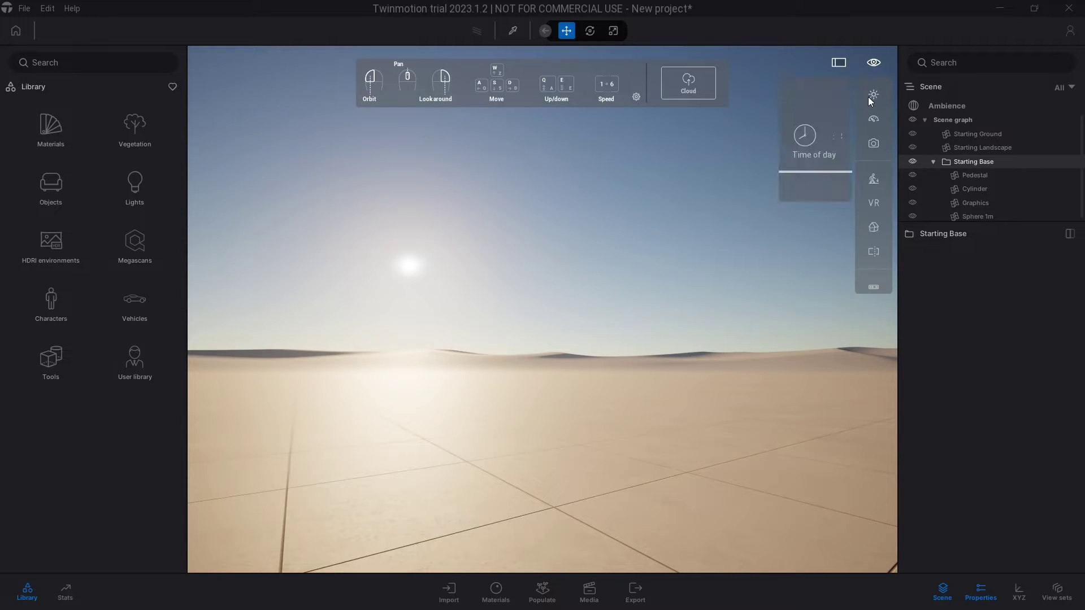
mouse_move(811, 173)
mouse_down()
mouse_move(813, 156)
mouse_move(811, 178)
mouse_up()
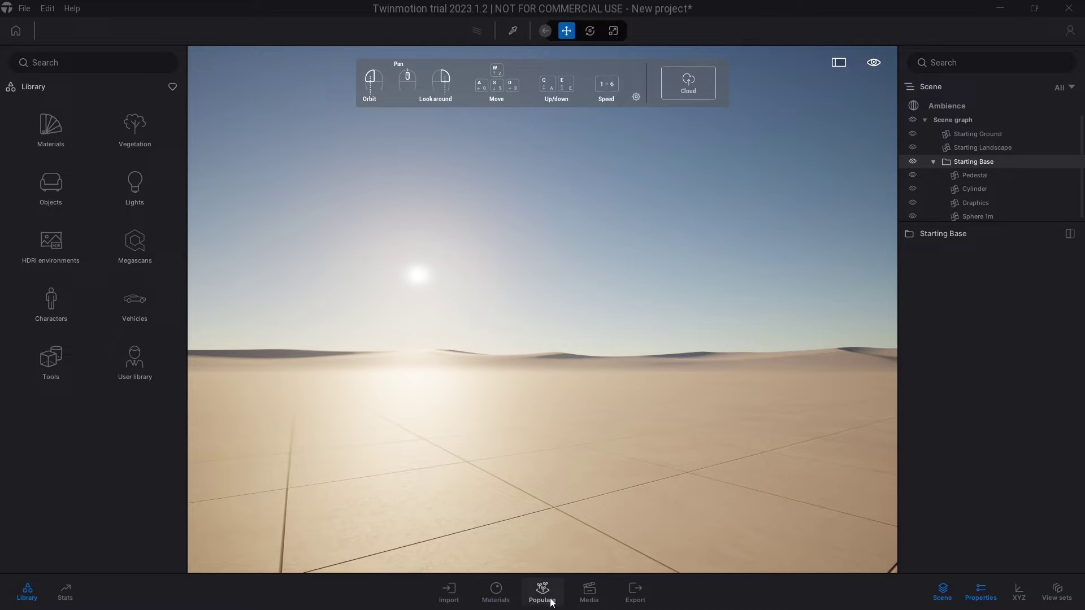
Create the first media image from the current view of the sun.
click(589, 593)
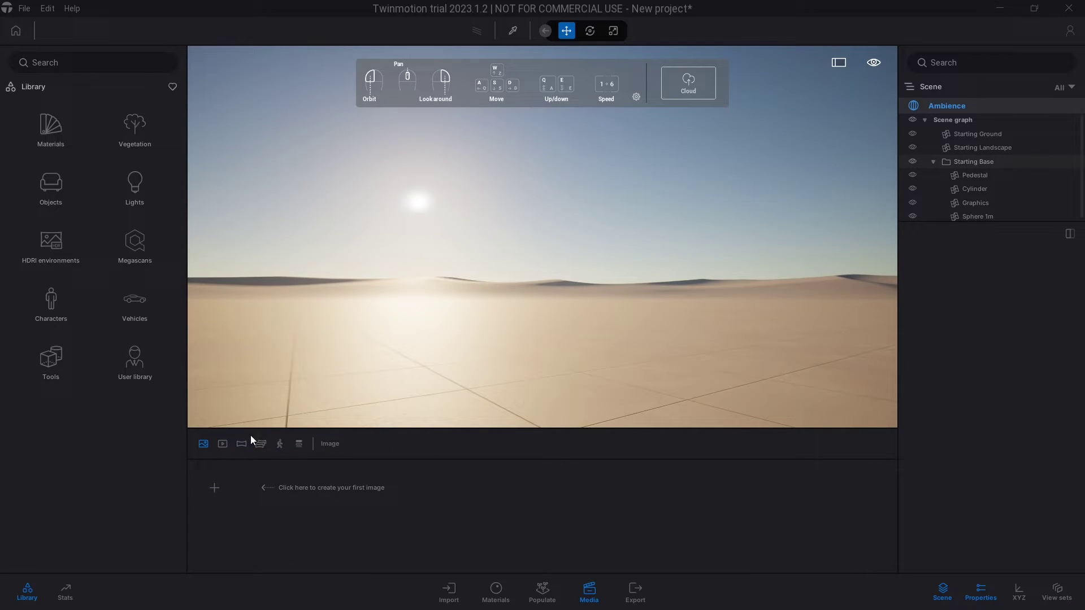
click(218, 499)
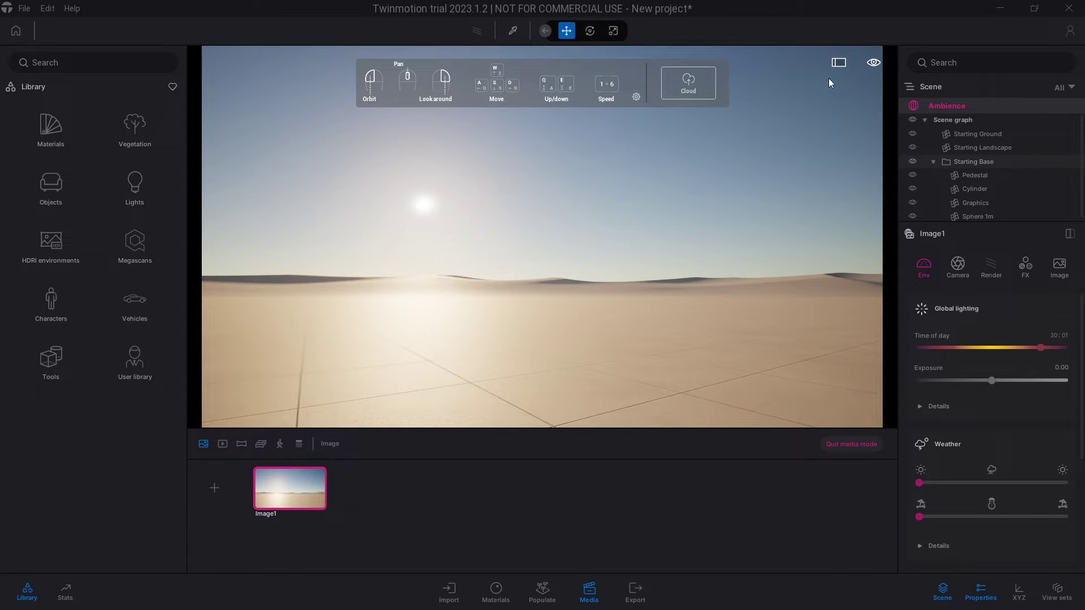
click(874, 63)
mouse_move(1040, 347)
mouse_down()
mouse_move(998, 349)
mouse_move(1040, 347)
mouse_up()
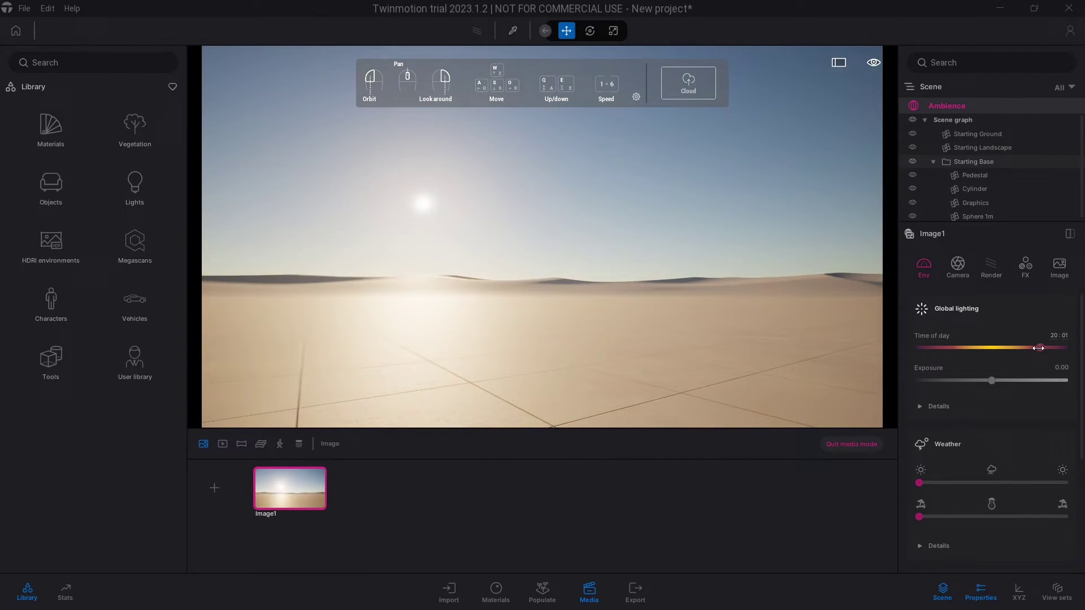
Set the image's own time of day to 07:30 with the sphere and pedestal in view.
right_drag(660, 343, 695, 325)
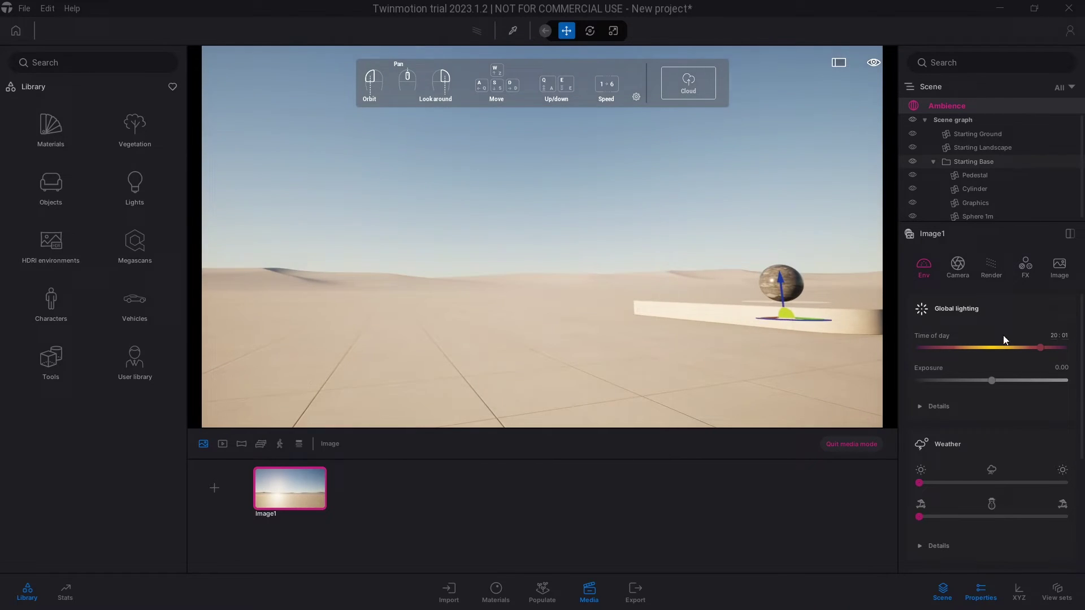
drag(699, 321, 582, 314)
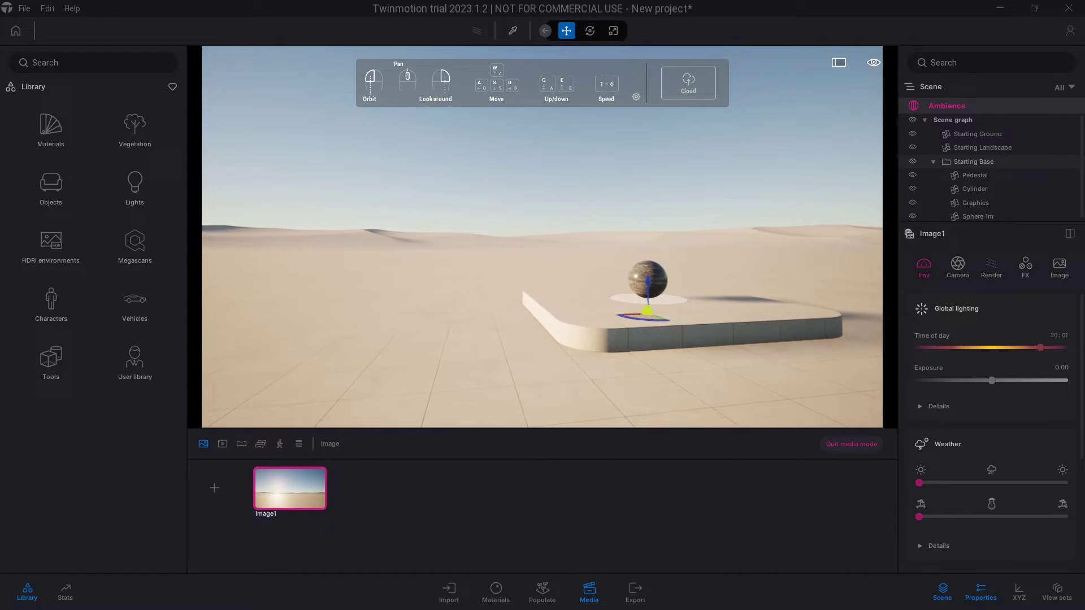
drag(1039, 348, 965, 352)
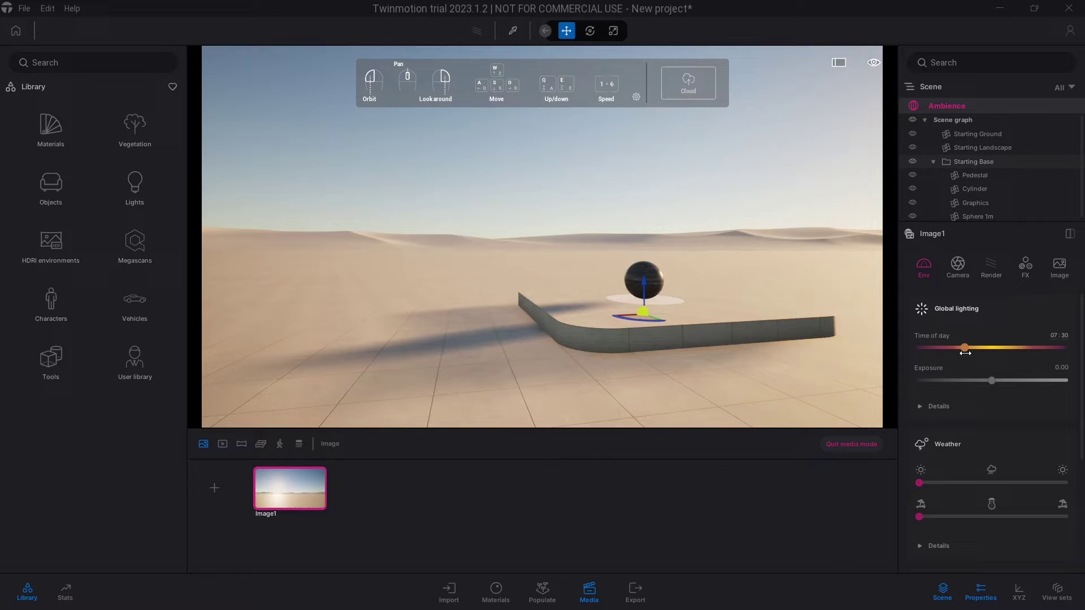
Check the shadows around the pedestal from several angles and set the image's time of day to 08:26.
drag(722, 336, 748, 341)
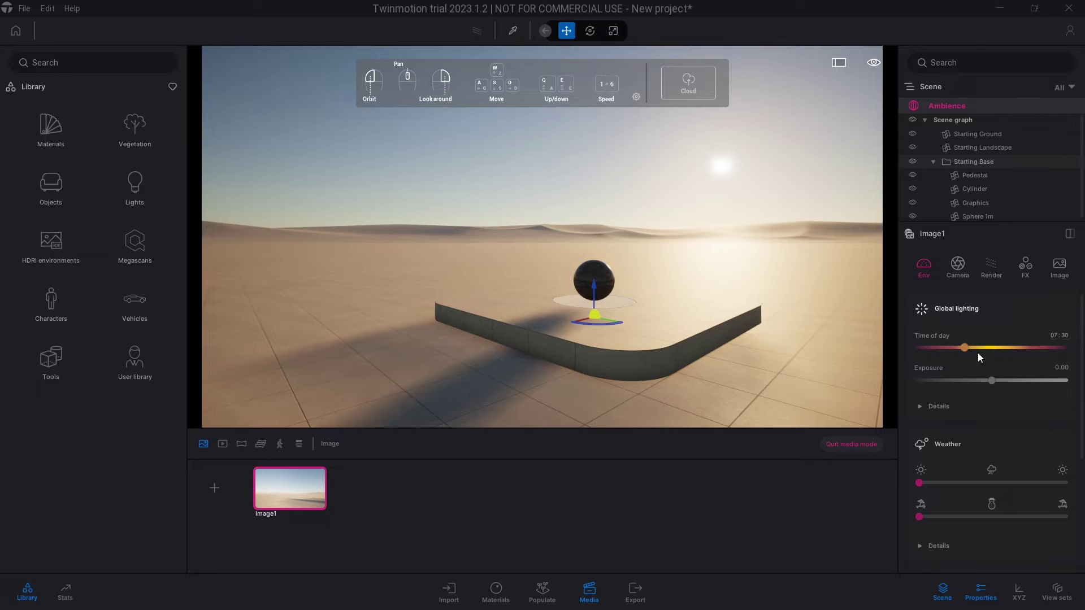
drag(752, 358, 706, 358)
key(d)
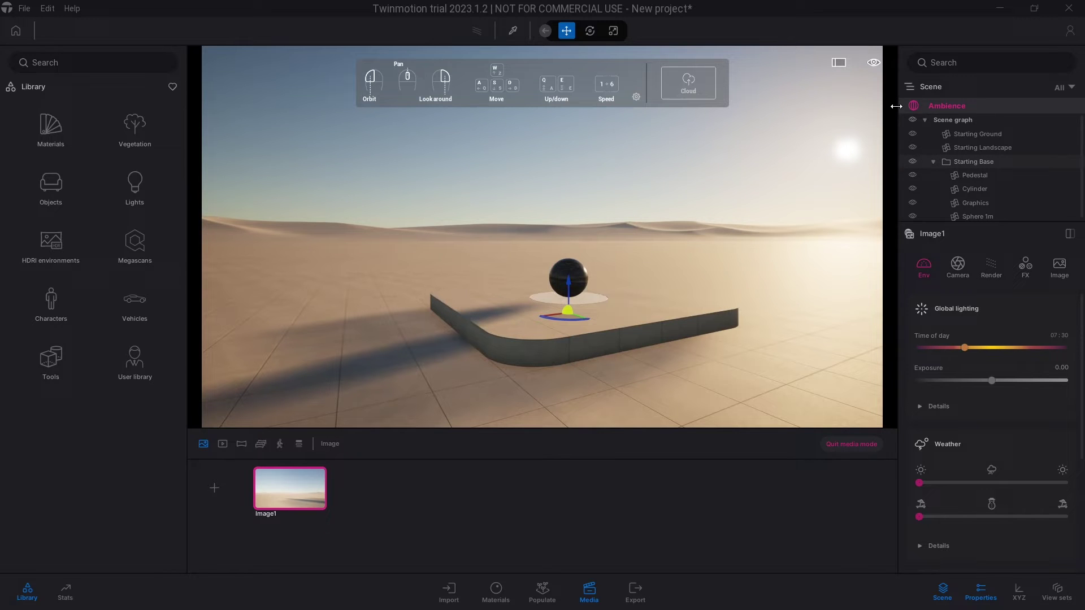
mouse_move(754, 262)
mouse_down()
mouse_move(752, 240)
mouse_move(747, 288)
mouse_move(741, 265)
mouse_up()
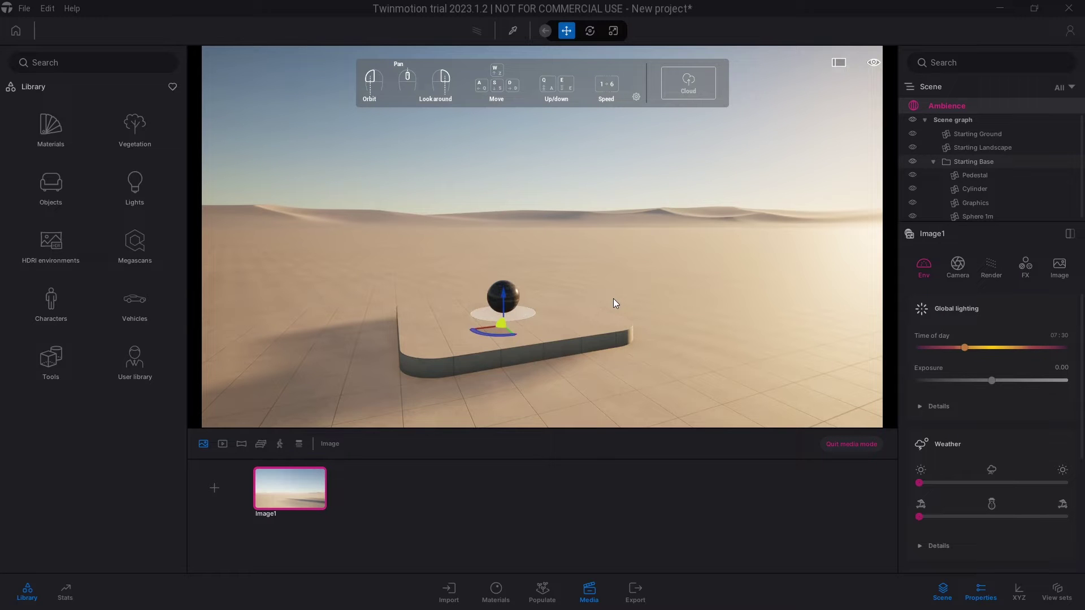
mouse_move(964, 347)
mouse_down()
mouse_move(973, 347)
mouse_move(949, 345)
mouse_move(971, 347)
mouse_up()
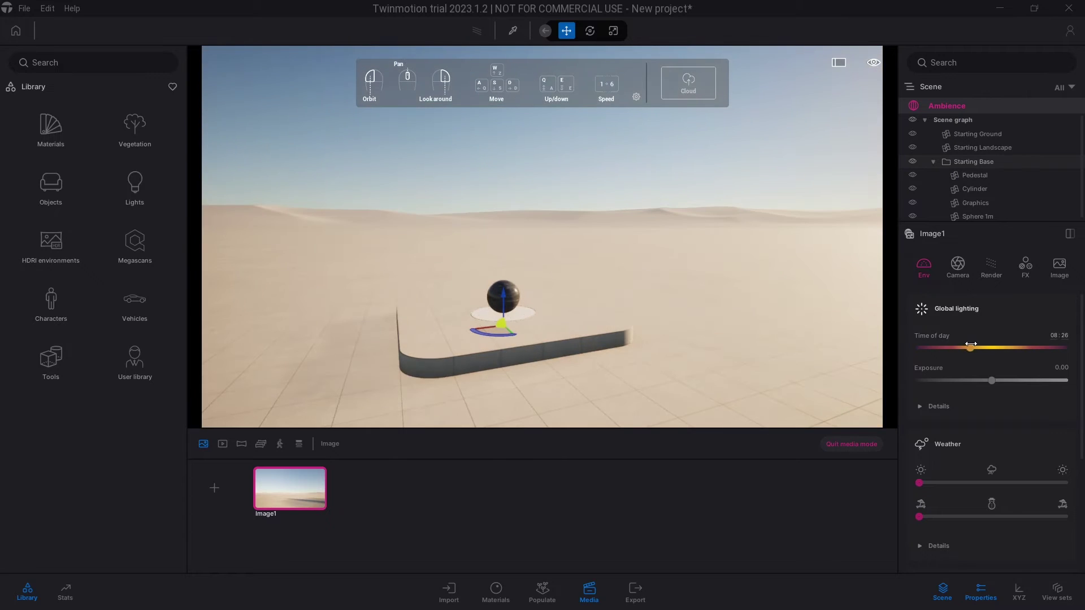
Create the first media video from the current view.
click(222, 445)
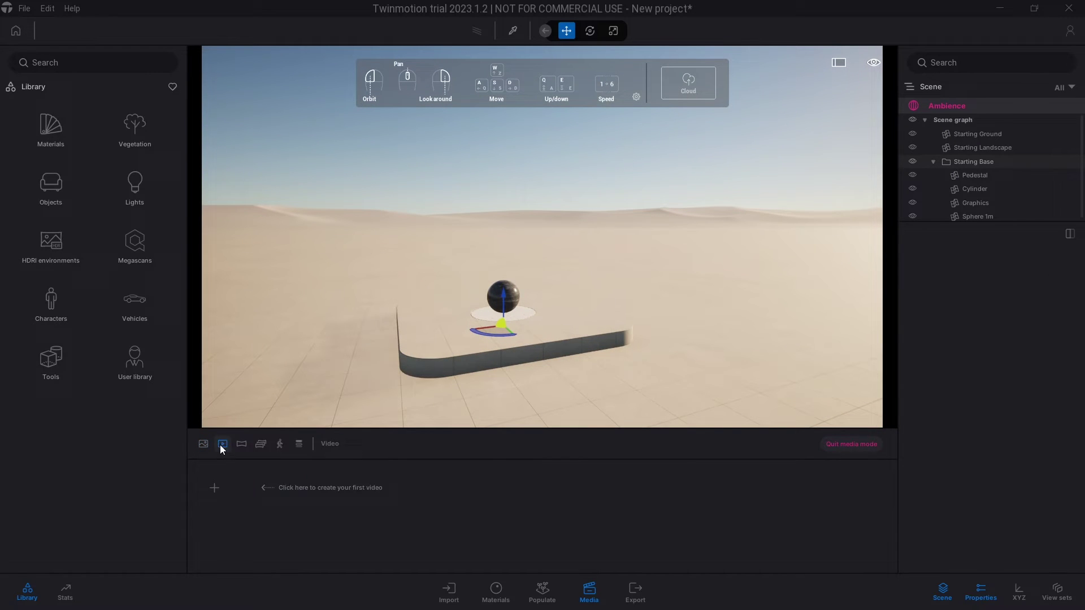
click(217, 493)
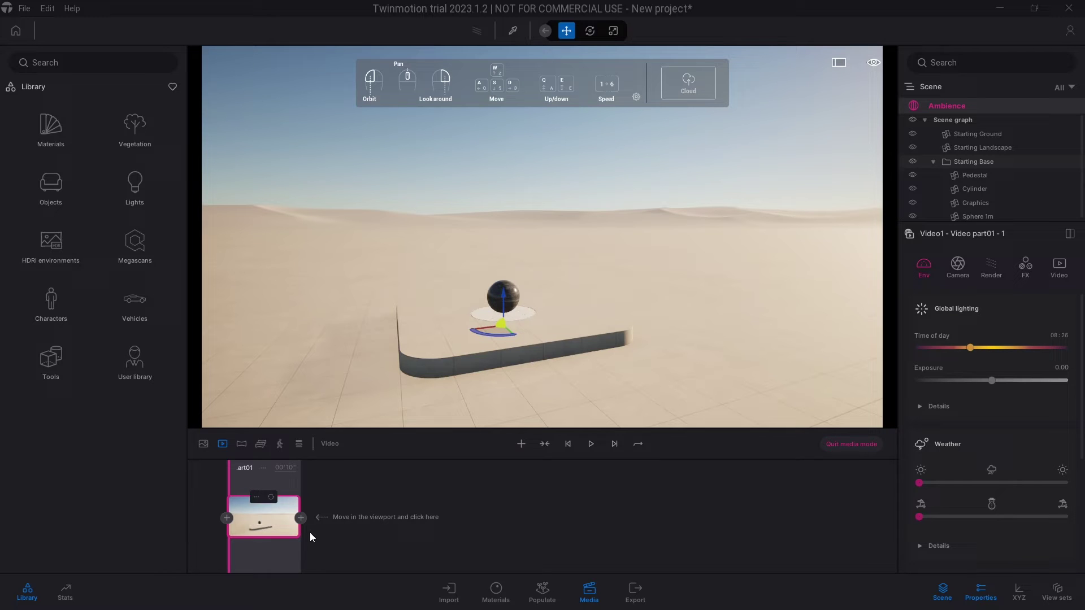
Set the video's time of day to 21:02 and add a second keyframe viewing the pedestal from another side.
key(d)
right_drag(686, 370, 680, 367)
key(w)
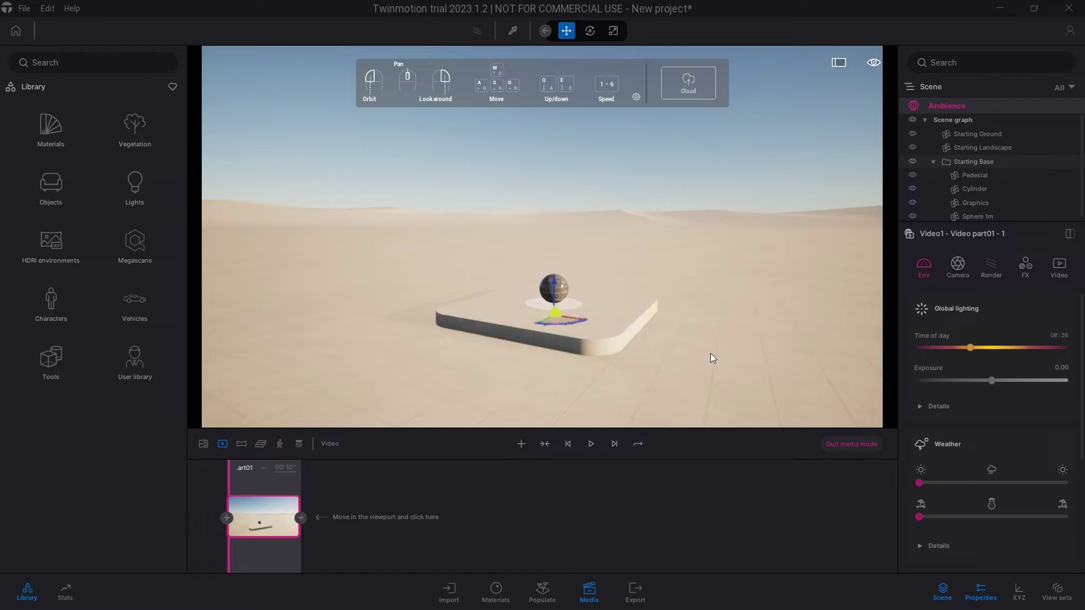
key(e)
key(d)
key(w)
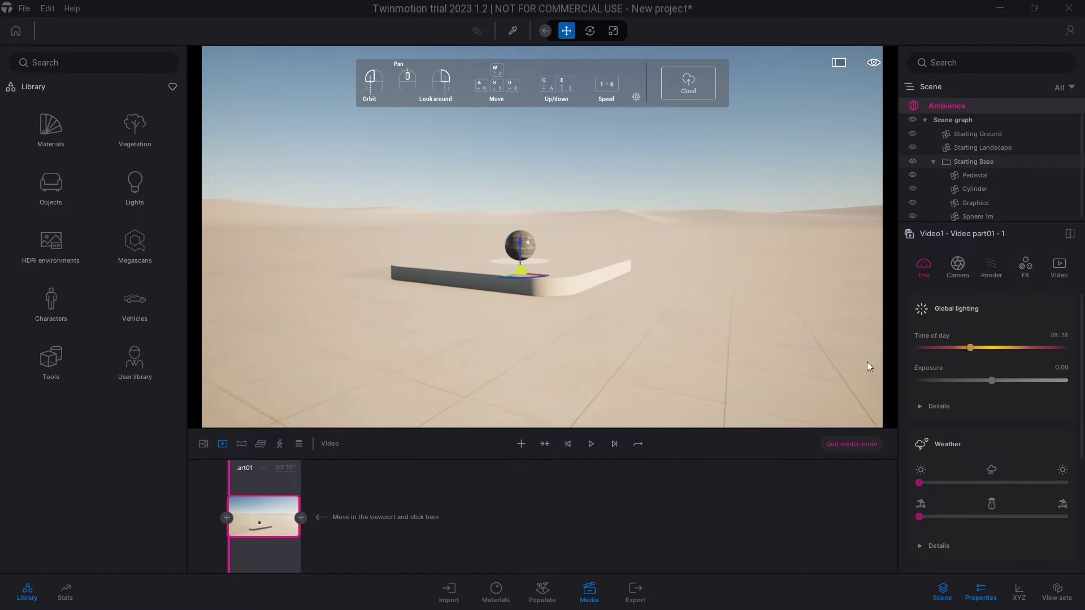
mouse_move(262, 521)
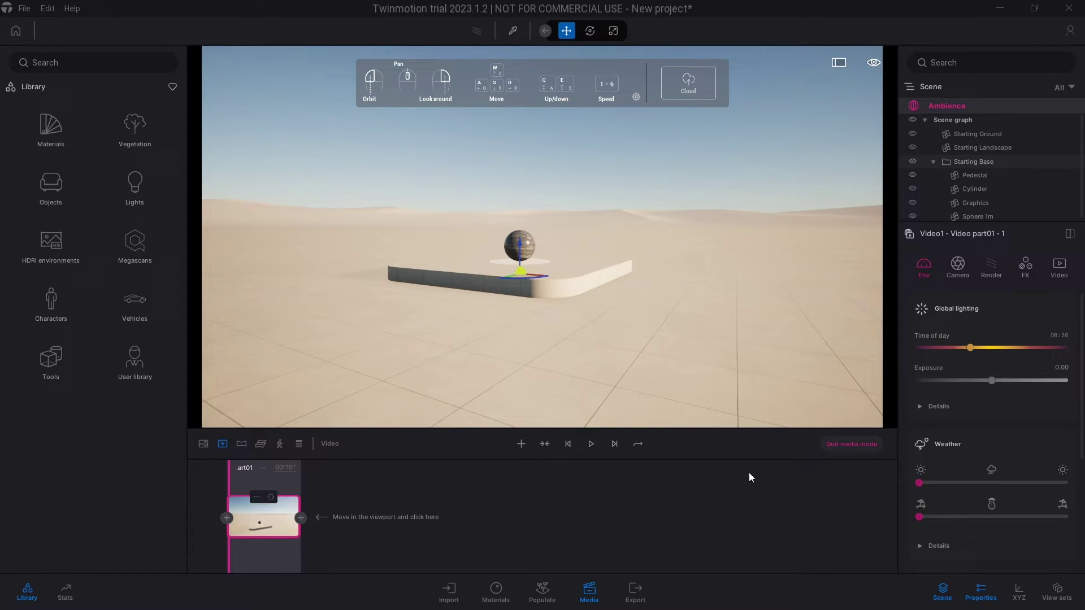
drag(968, 351, 1048, 352)
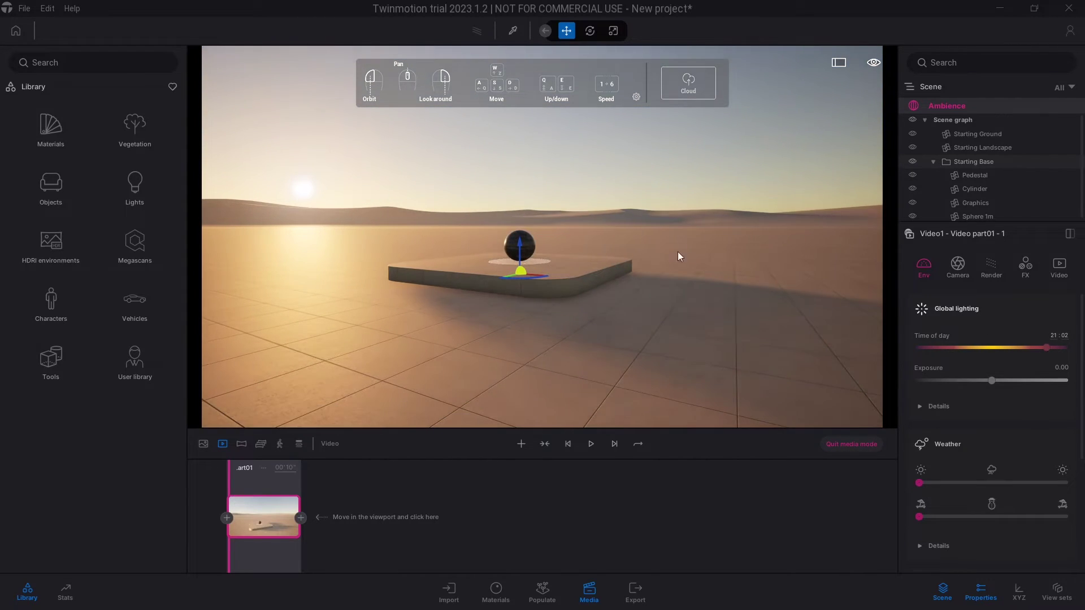
click(301, 518)
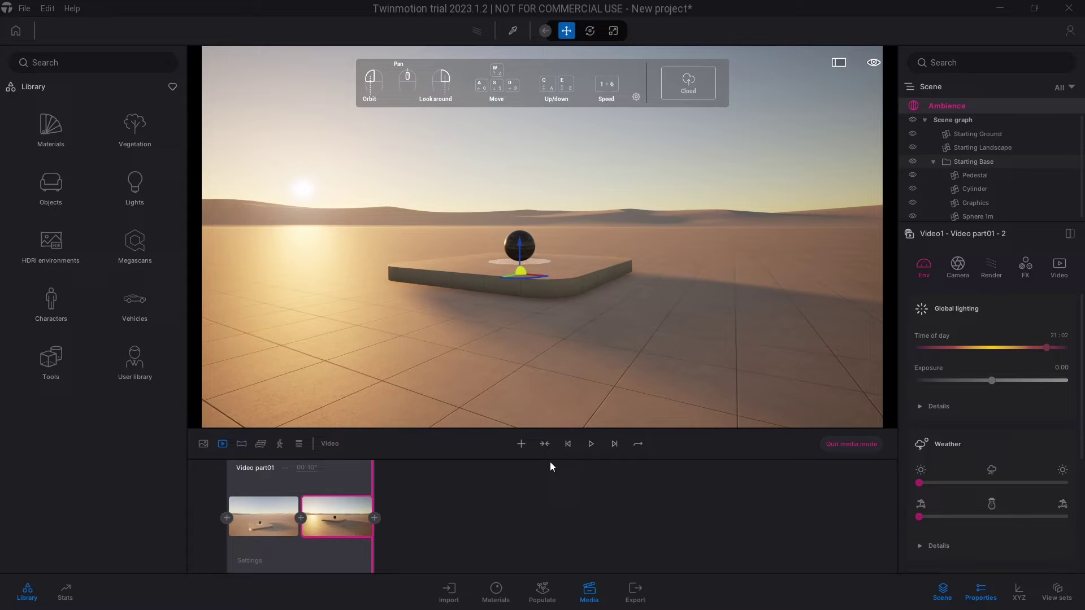
Play back the video and quit media mode.
click(591, 444)
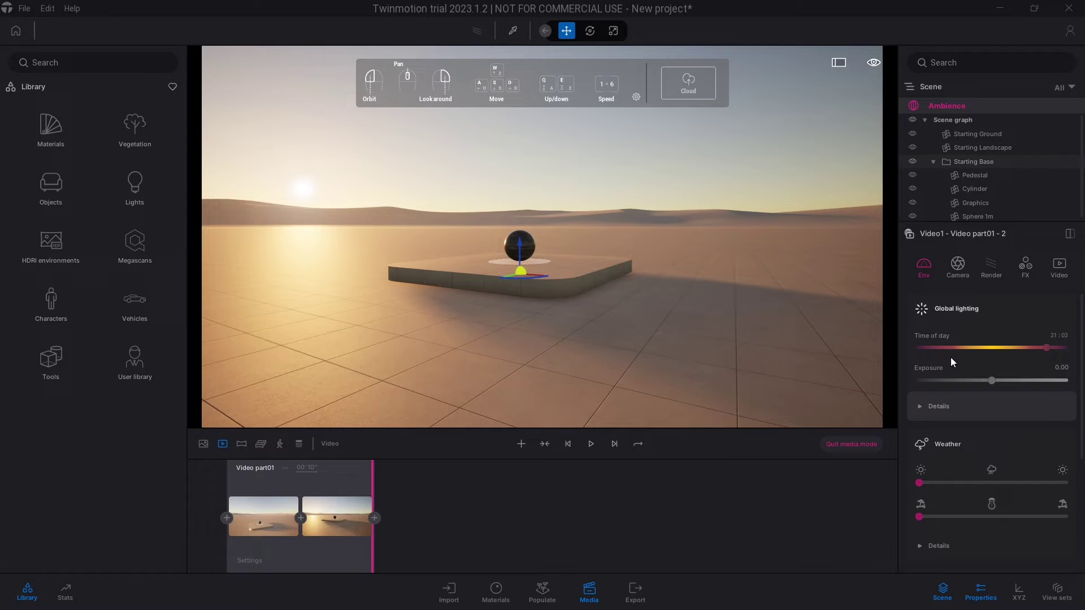
click(847, 446)
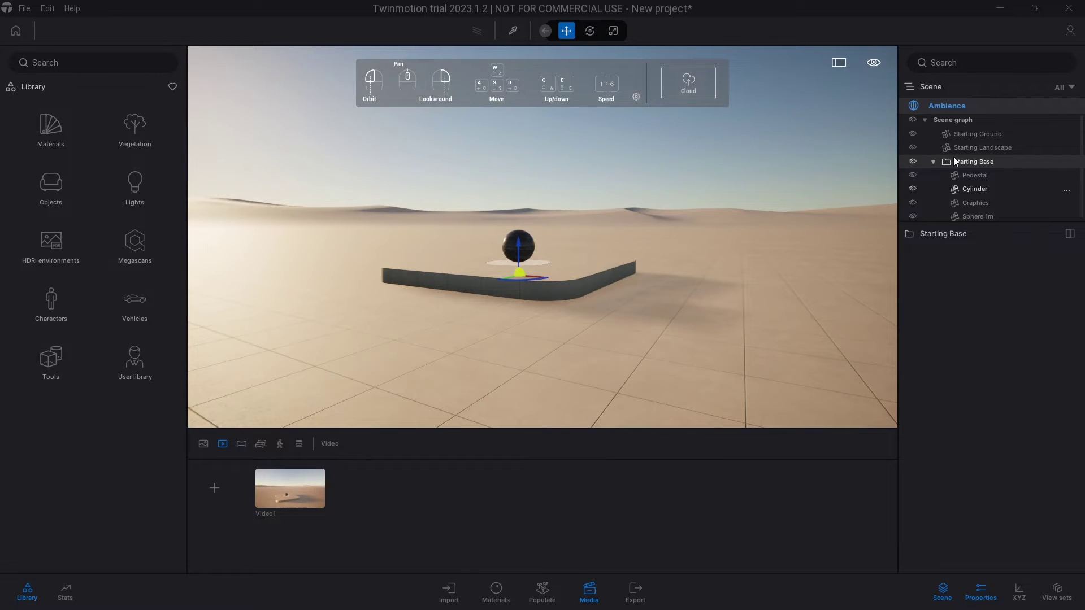
Enable the HDRI environment in the scene's Ambience environment settings.
click(953, 108)
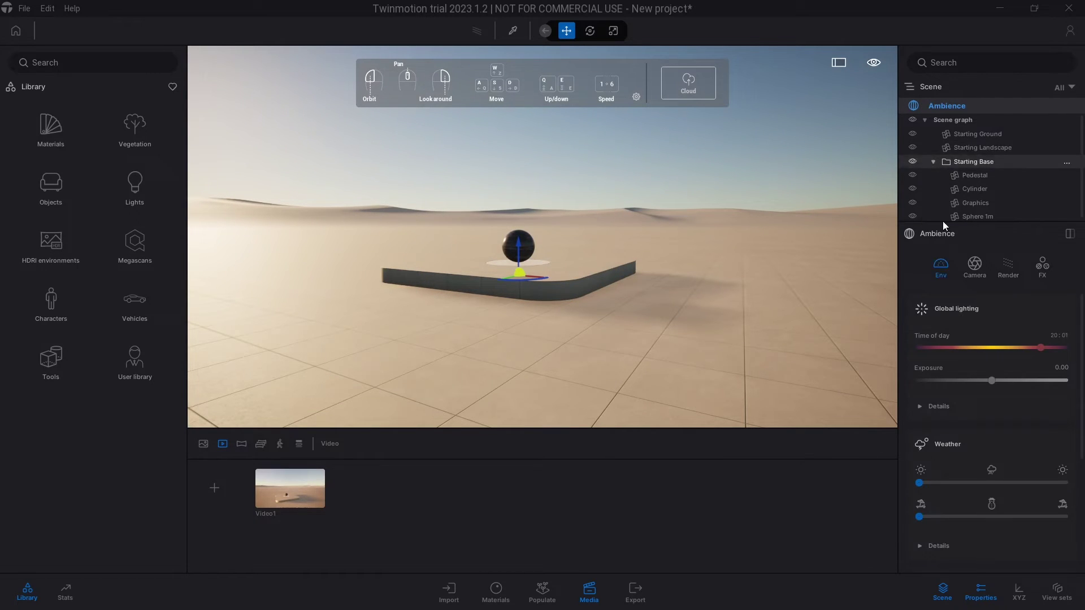
scroll(970, 338, down, 2)
scroll(970, 338, down, 3)
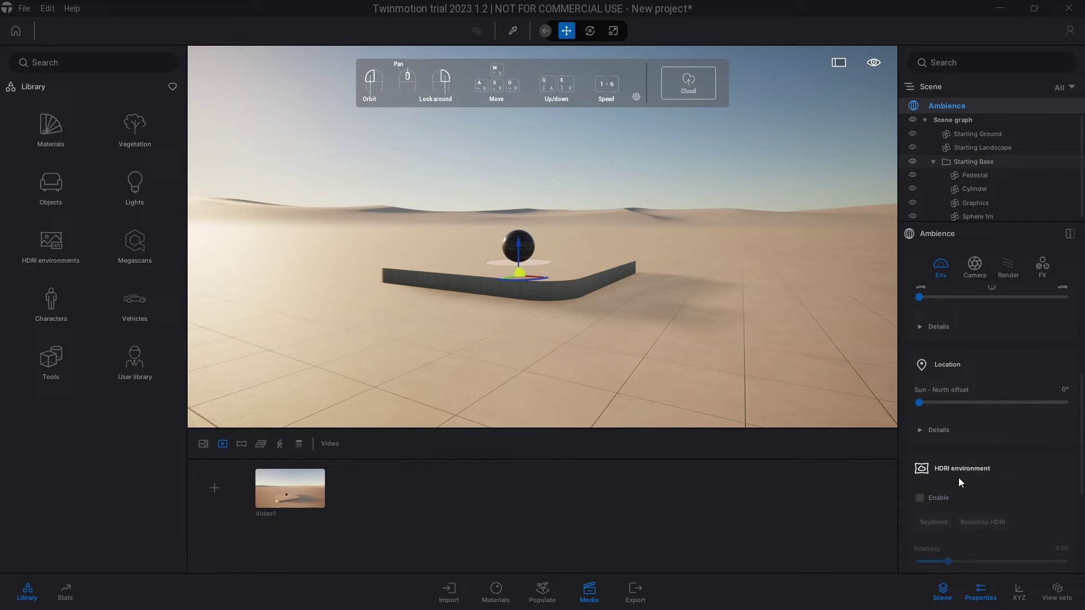
scroll(959, 477, down, 1)
click(920, 482)
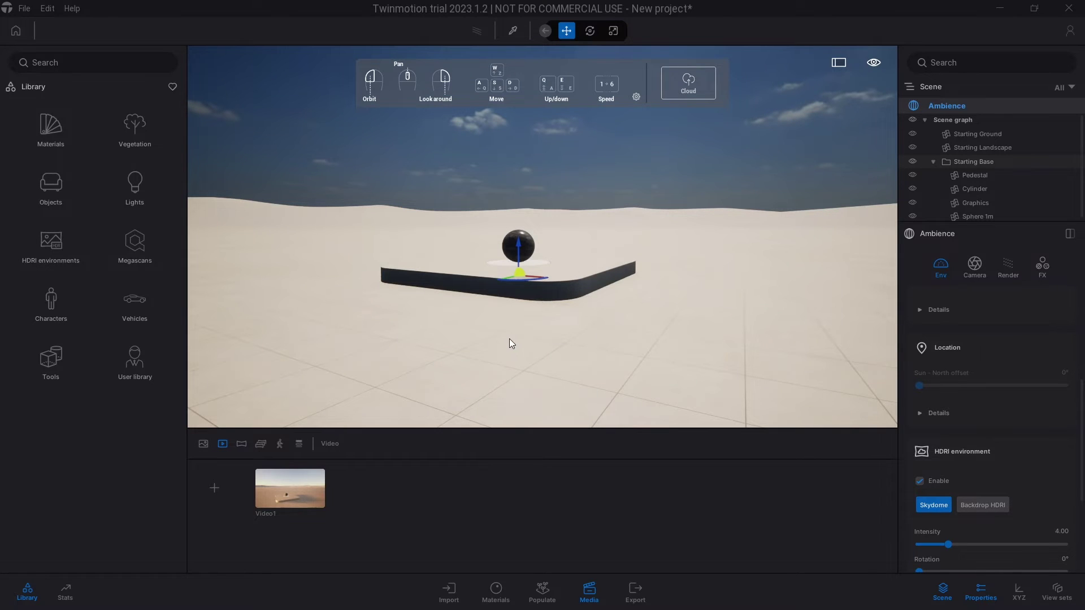
Test the scene's time of day at 04:04 with the HDRI skydome enabled, finishing at 20:09.
drag(510, 338, 566, 357)
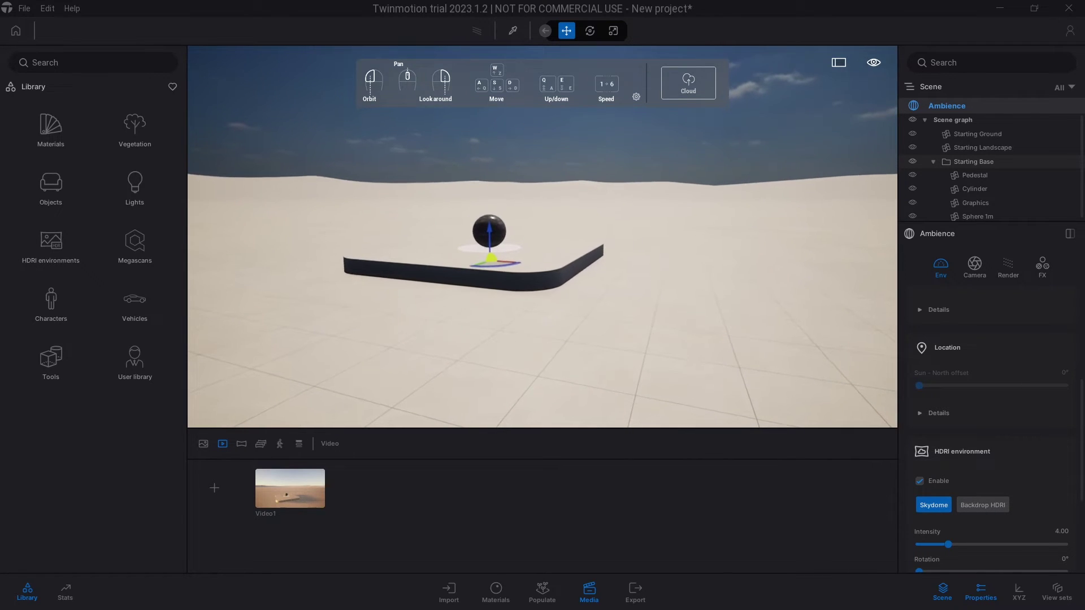
click(873, 63)
mouse_move(877, 93)
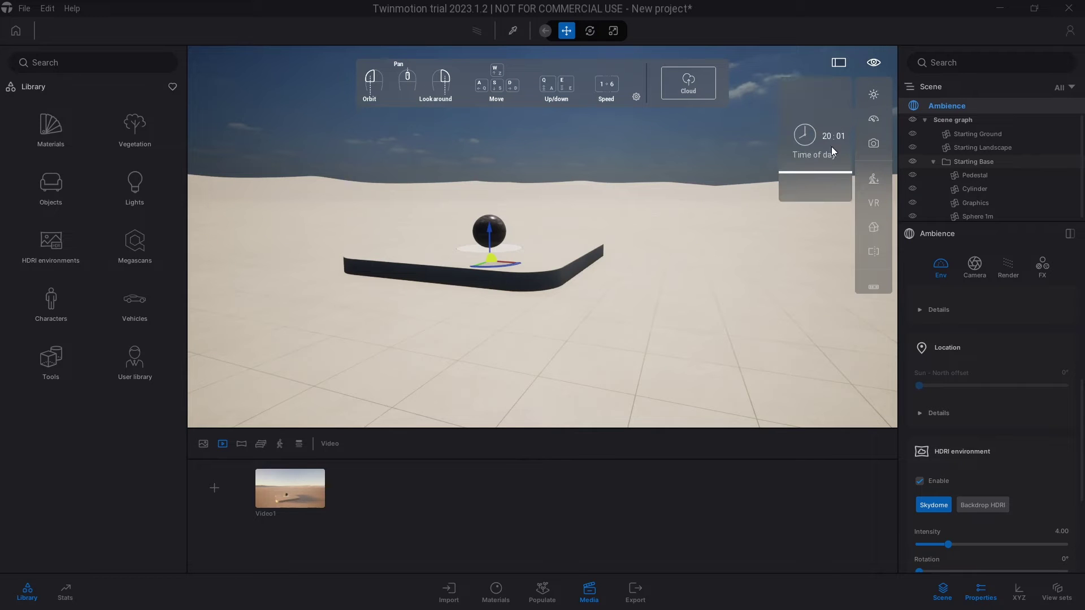
drag(826, 176, 827, 109)
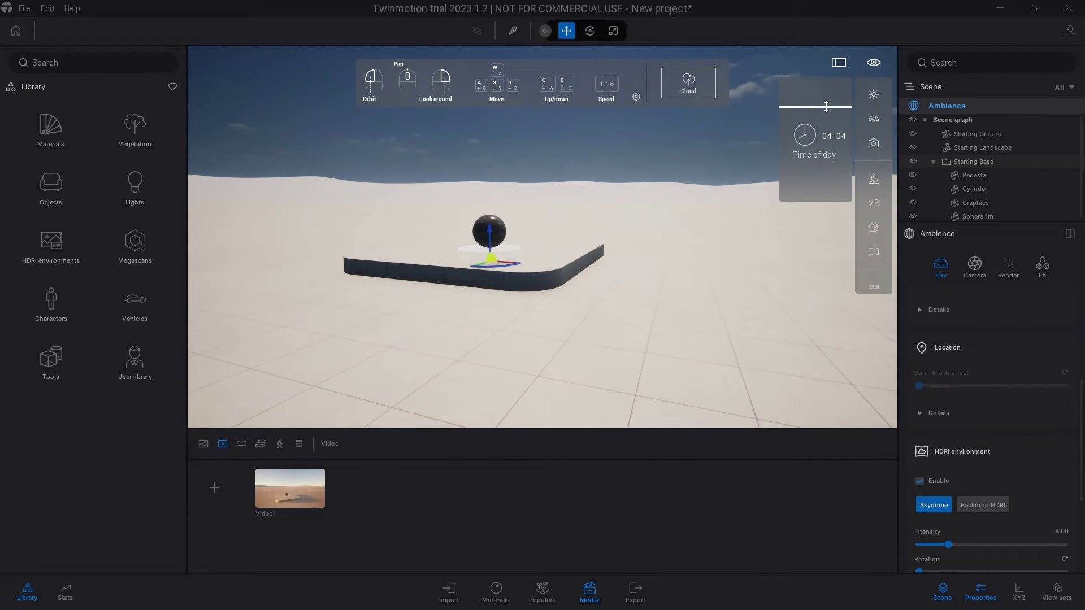
drag(826, 106, 824, 174)
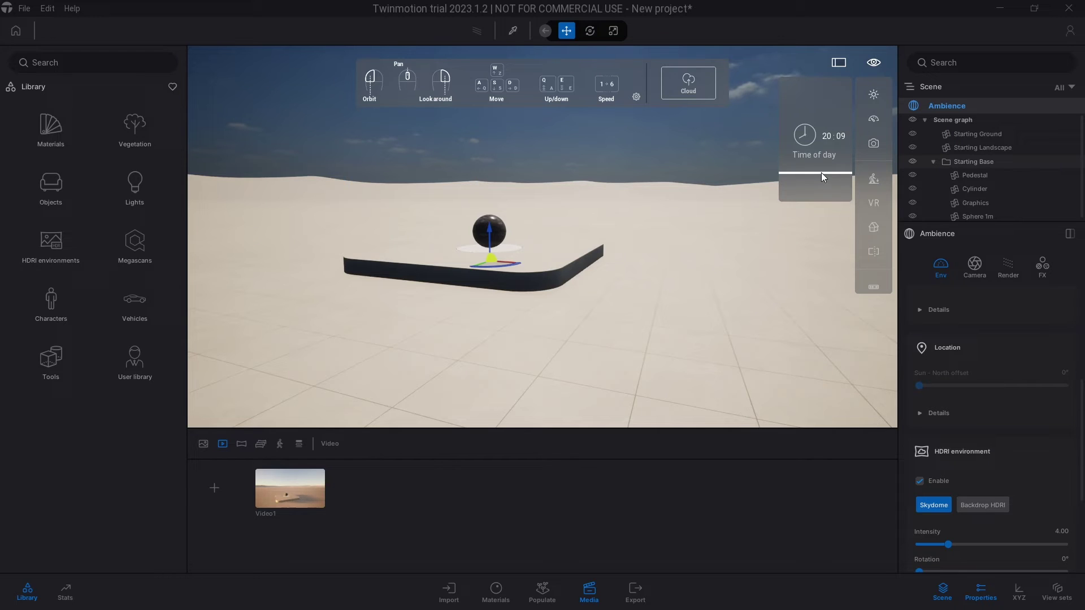
Finish the scene's time of day at 19:53 and create a new image facing the pedestal's long side.
drag(822, 172, 820, 173)
drag(700, 251, 610, 256)
drag(799, 116, 765, 132)
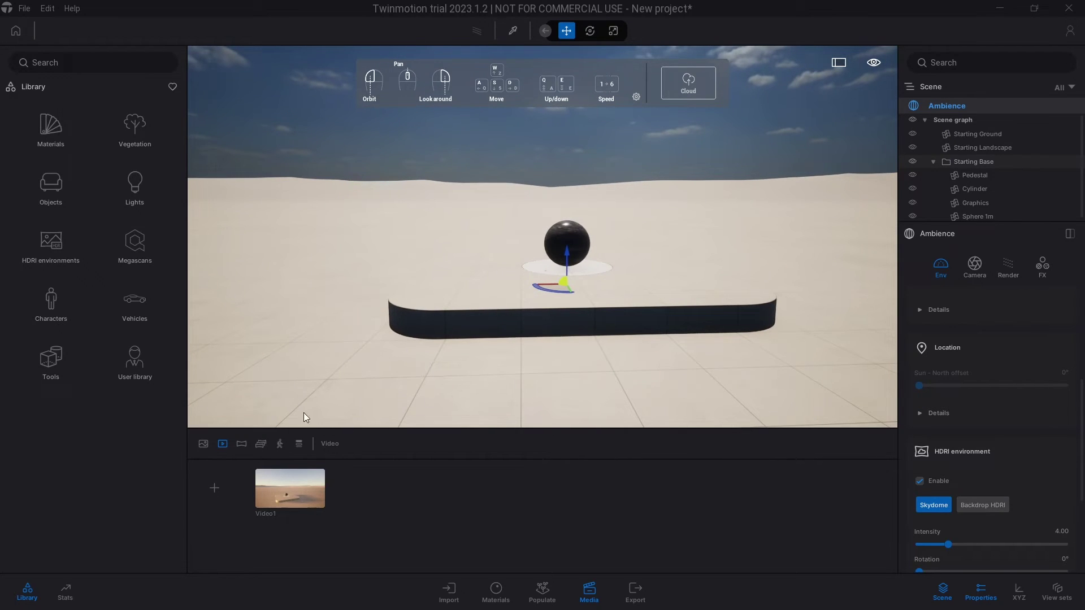
click(203, 446)
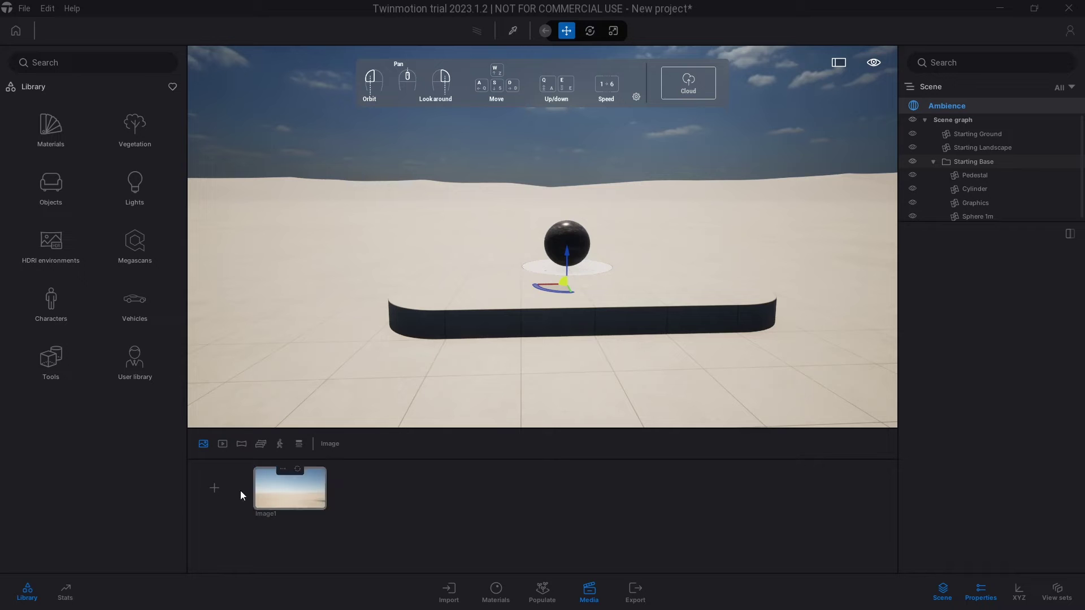
click(214, 495)
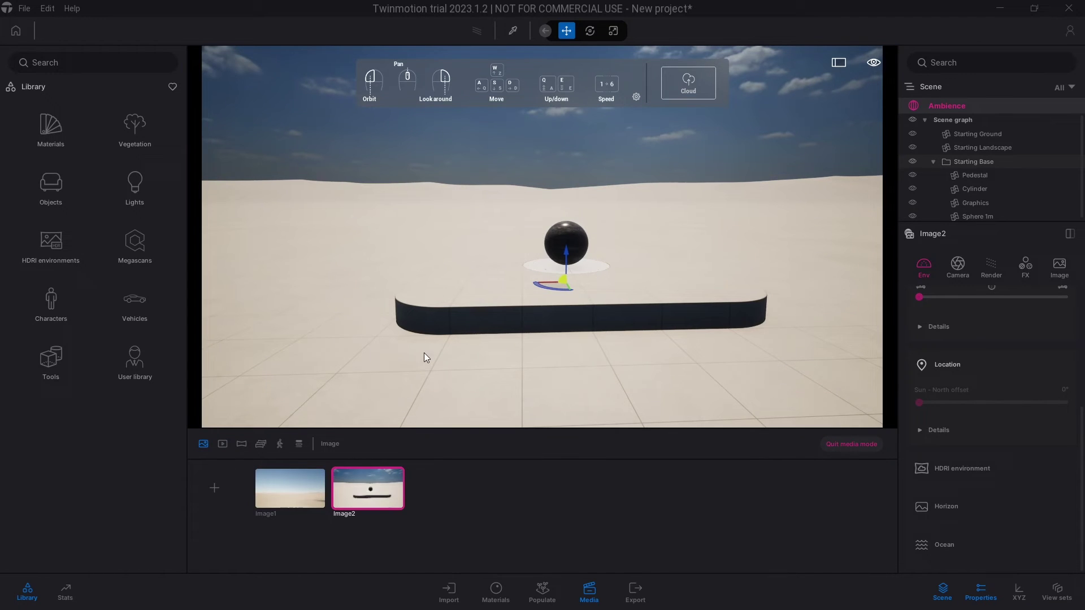
Examine the new image's time of day setting and its HDRI environment settings in Ambience.
mouse_move(424, 353)
mouse_down()
mouse_move(404, 345)
mouse_move(443, 356)
mouse_move(426, 350)
mouse_up()
middle_drag(426, 351, 703, 355)
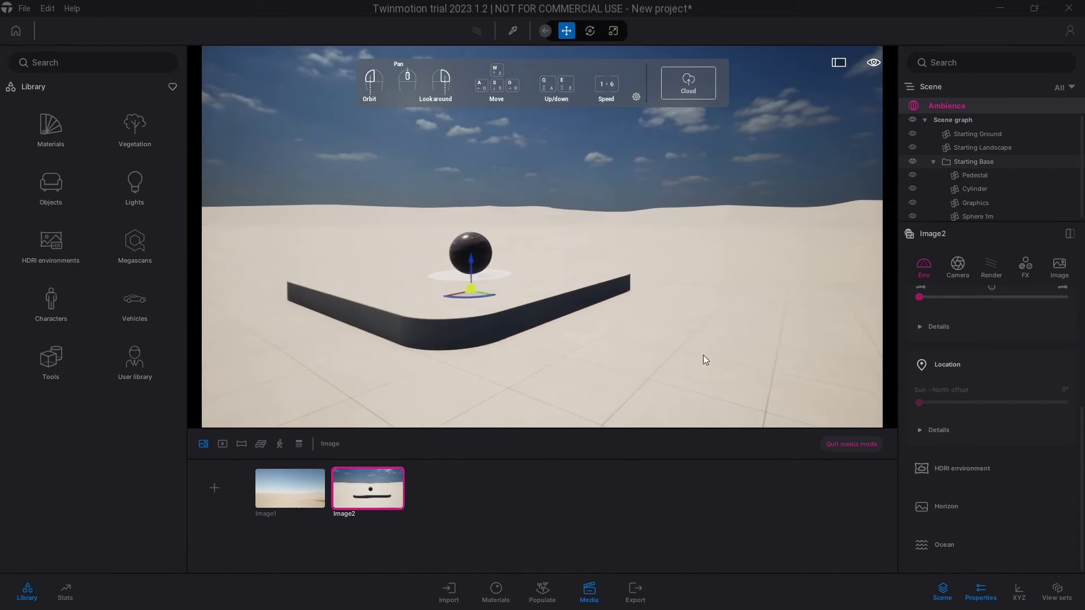
click(950, 106)
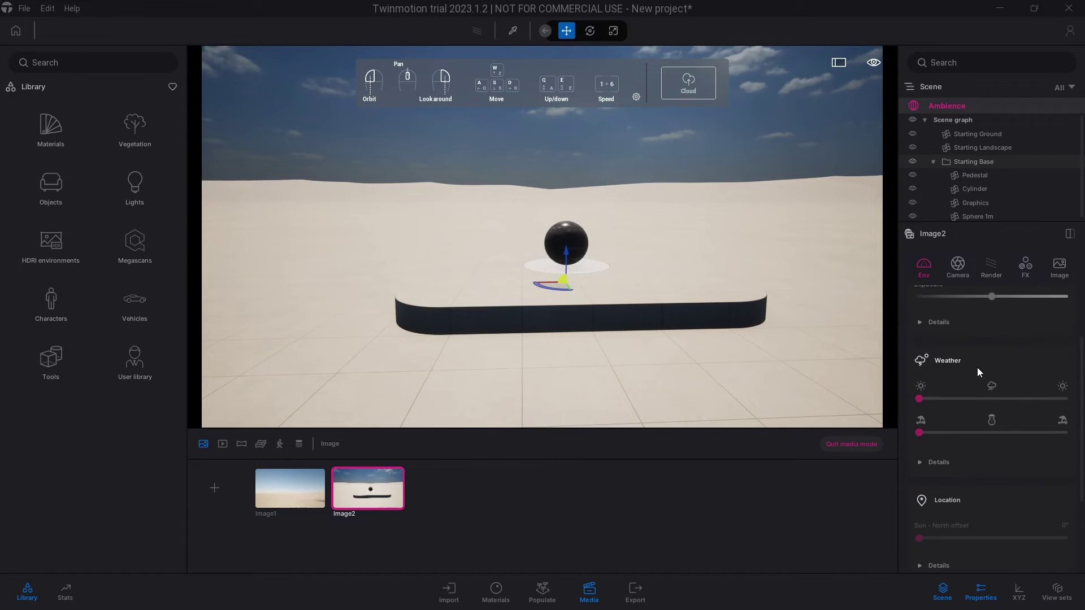
scroll(978, 368, up, 2)
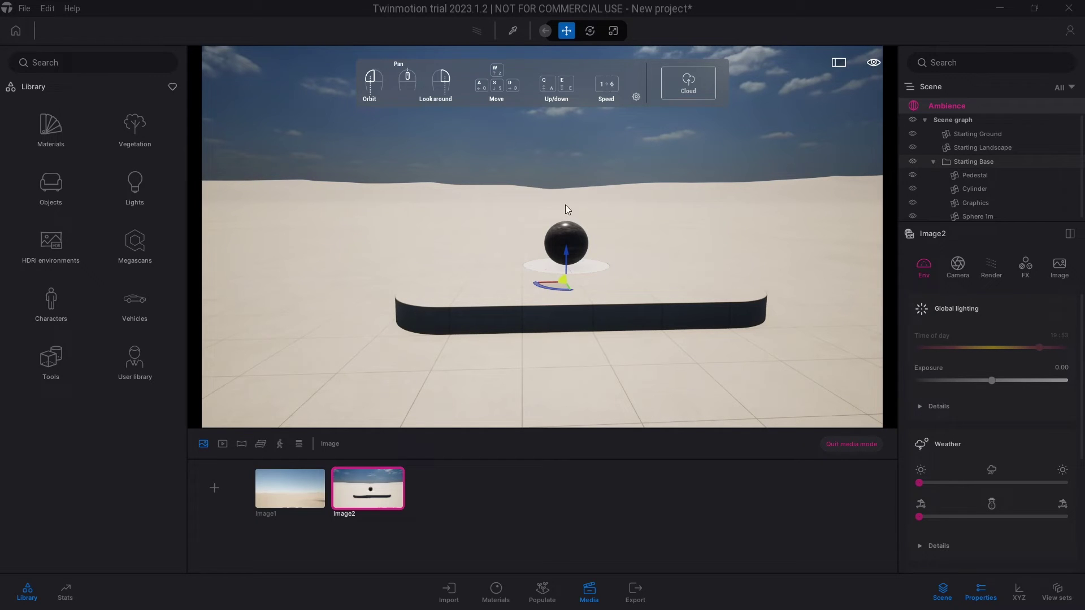
drag(474, 290, 551, 211)
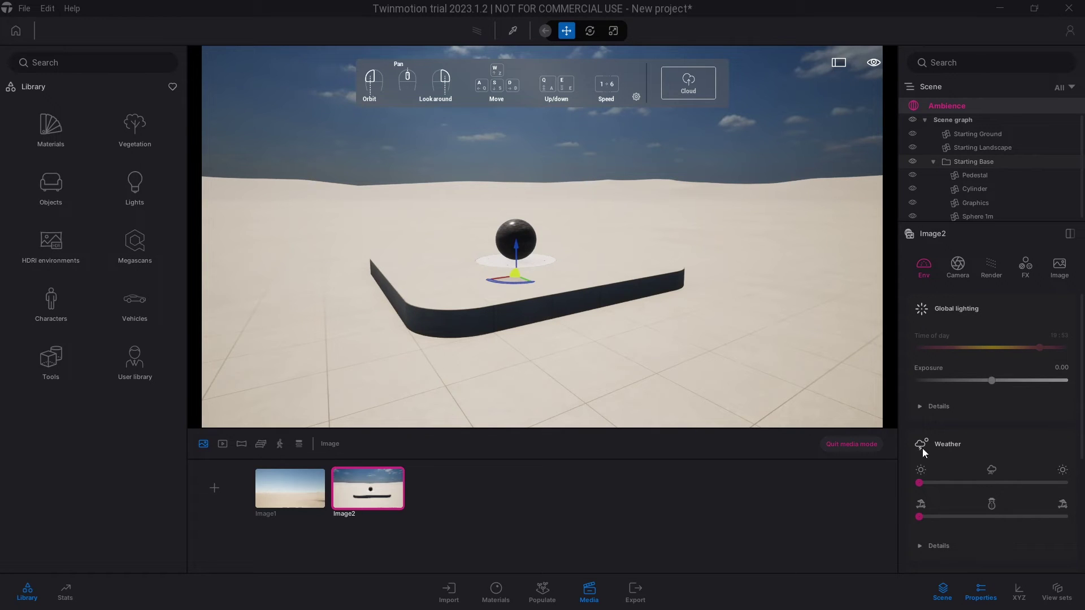
scroll(981, 468, down, 4)
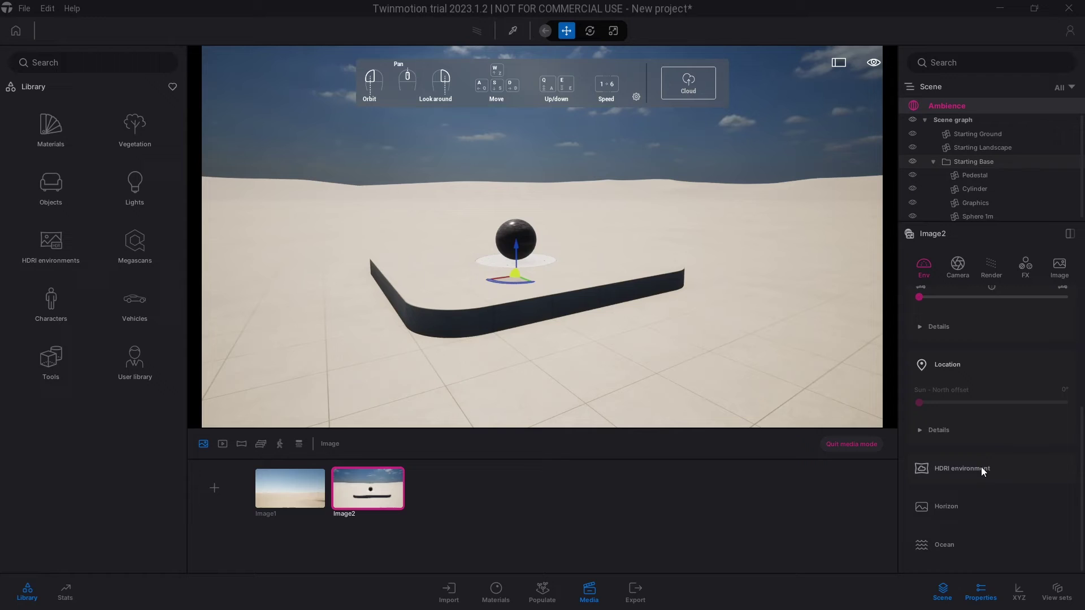
click(982, 466)
scroll(983, 452, down, 1)
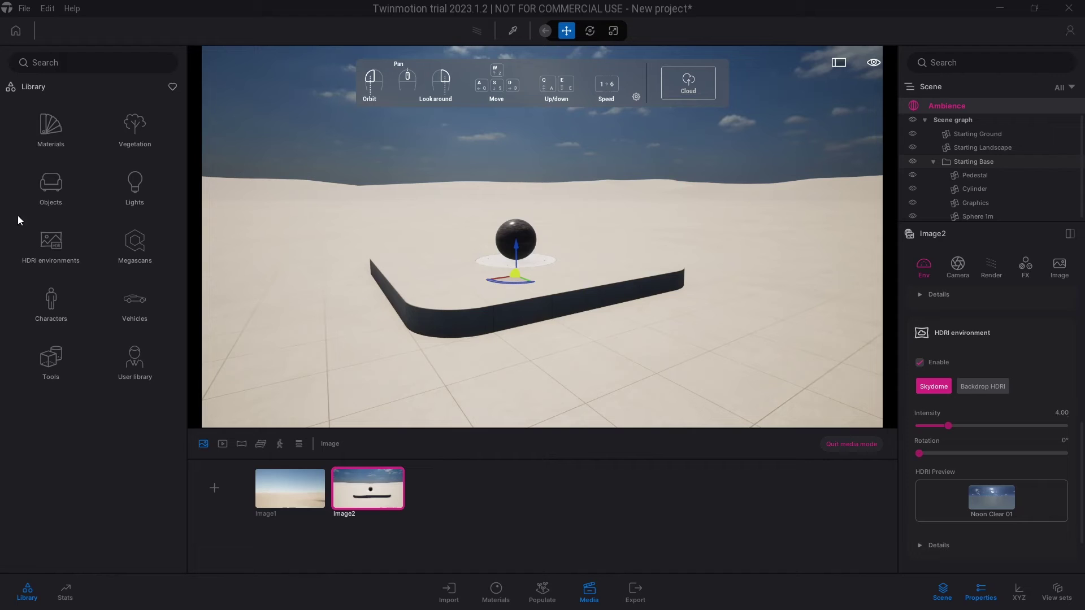
Apply the LowSun Cloudy 02 sky from the HDRI environments' Skies, Low sun, Cloudy category to the image.
click(52, 240)
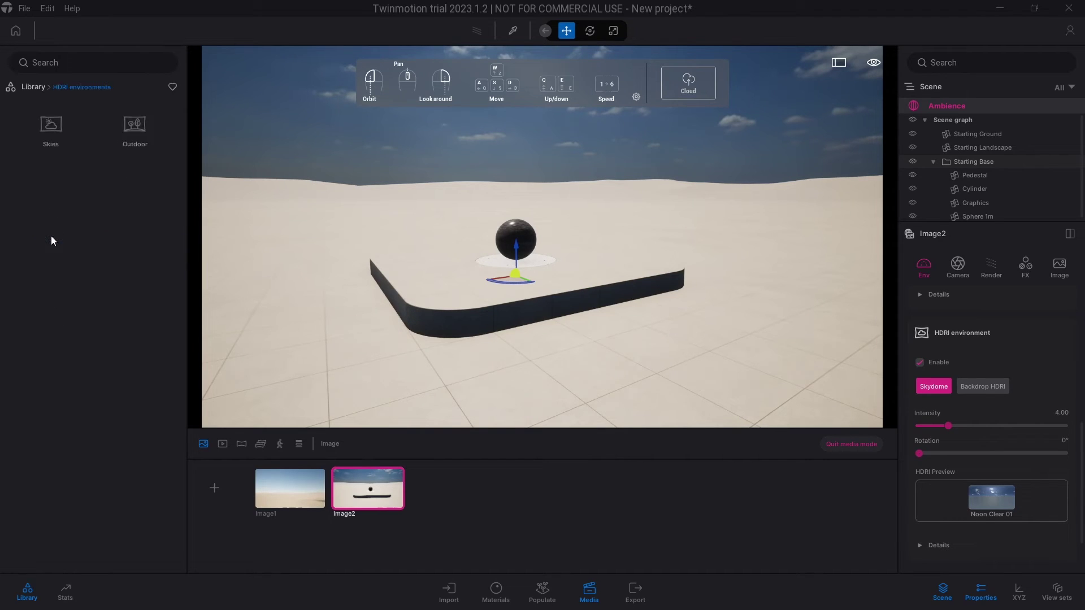
click(53, 125)
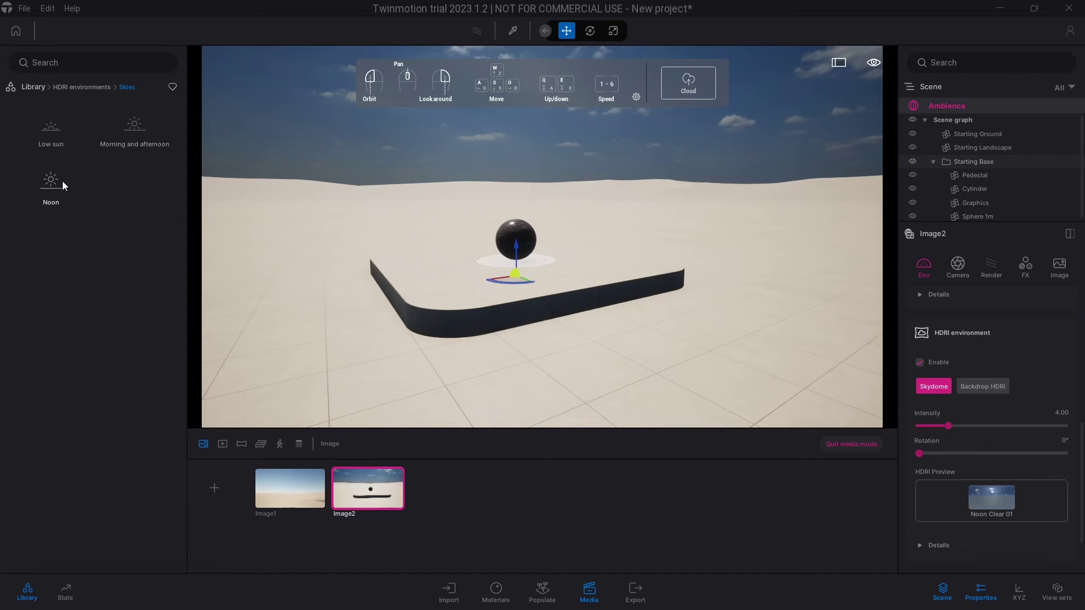
click(56, 124)
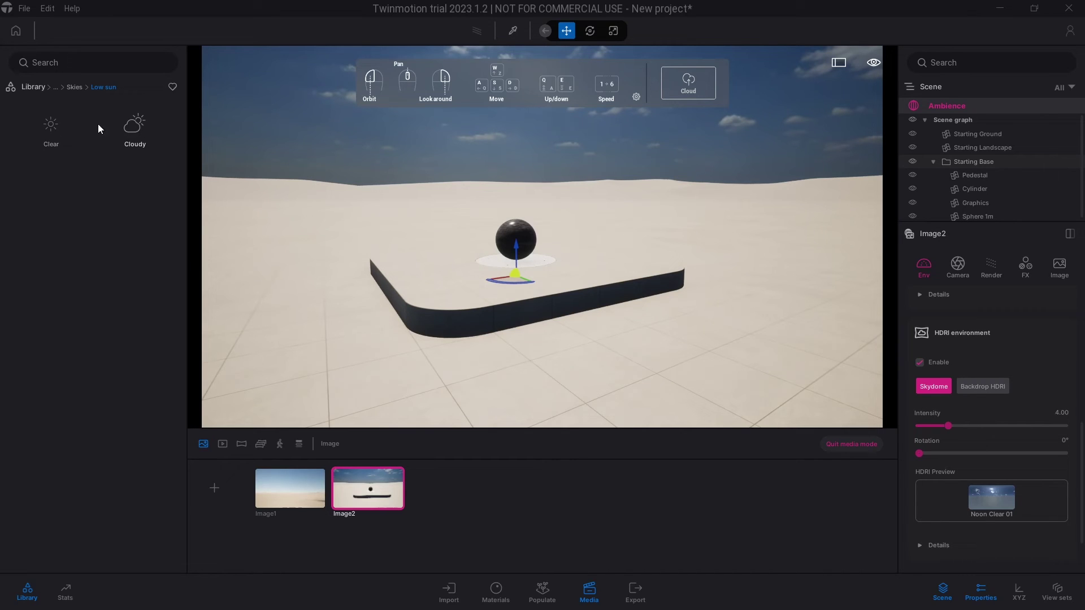
click(124, 128)
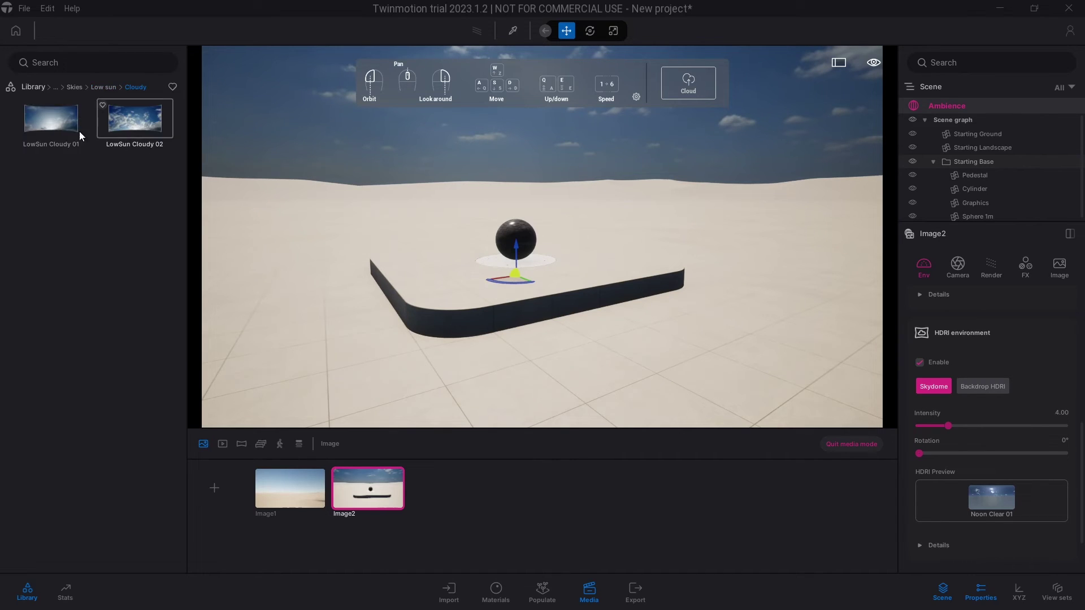
mouse_move(165, 135)
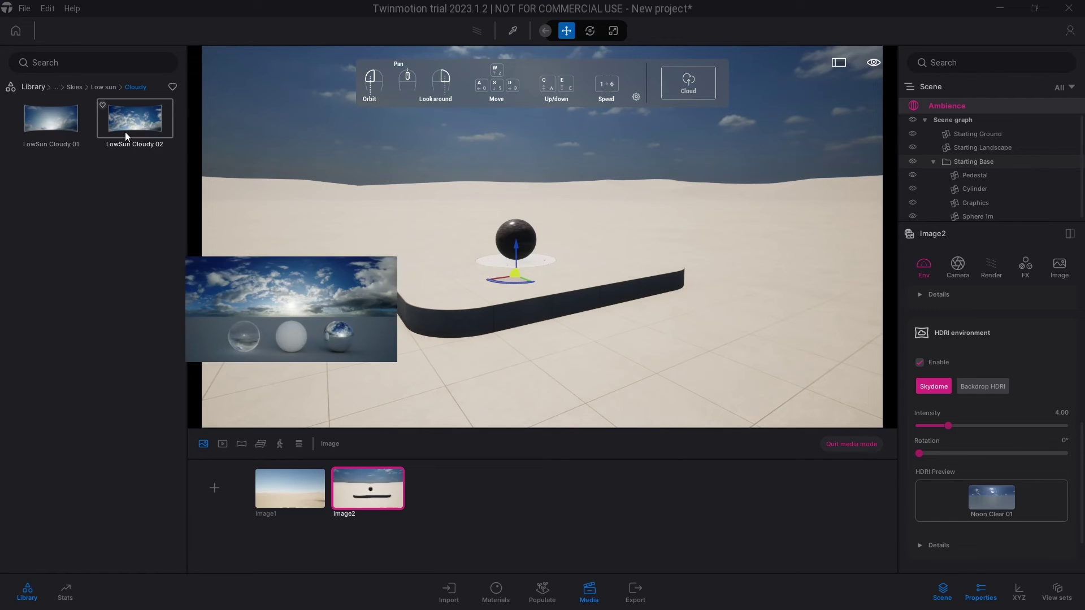
drag(138, 121, 550, 186)
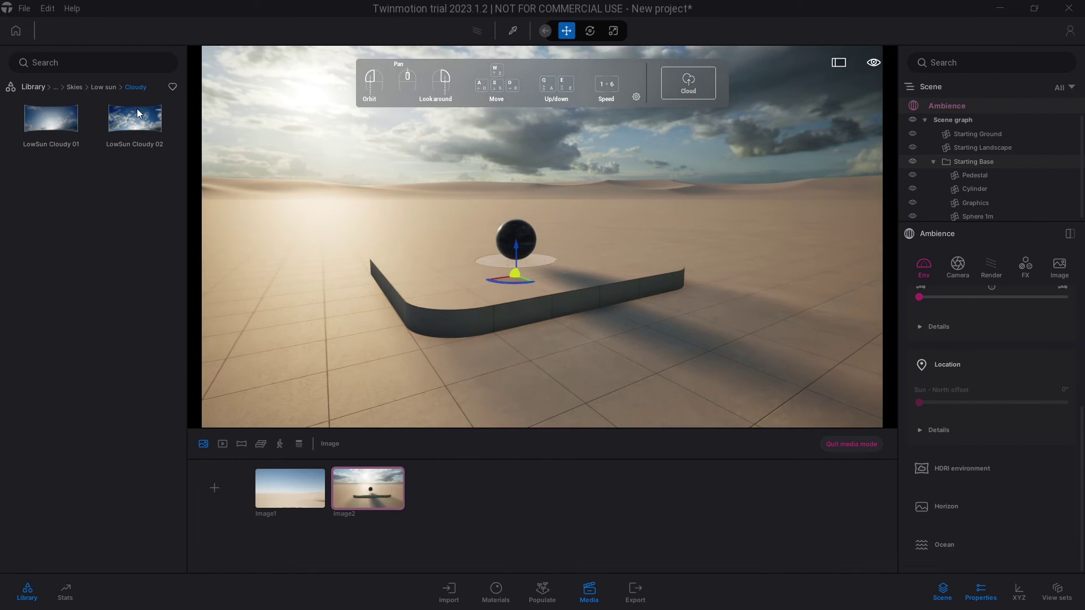
Disable the HDRI environment in the new image's Ambience environment settings.
mouse_move(130, 136)
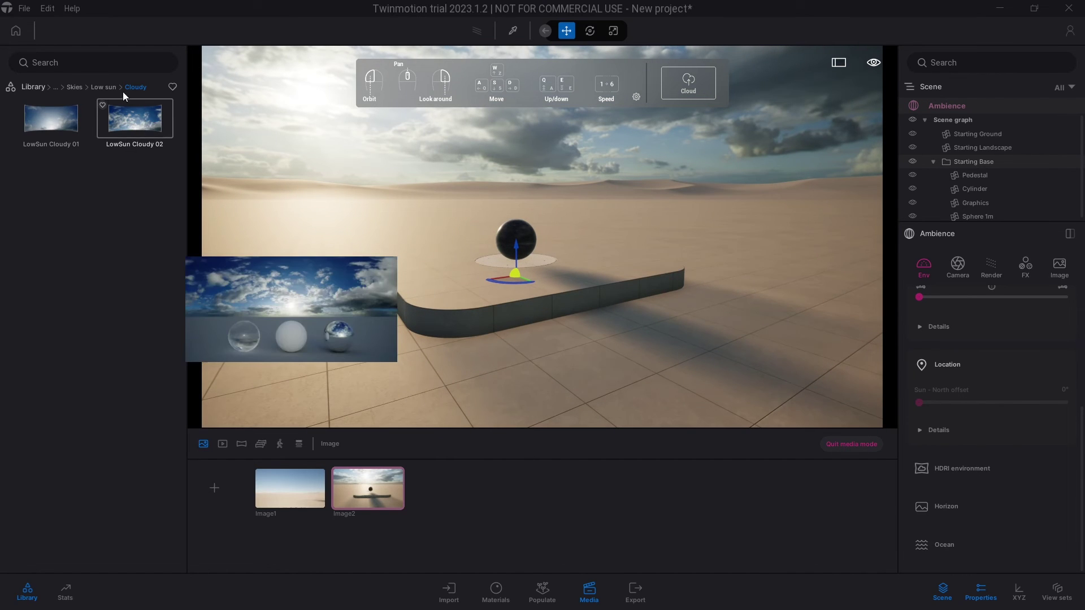
mouse_move(656, 208)
mouse_down()
mouse_move(565, 208)
mouse_move(614, 226)
mouse_move(678, 223)
mouse_move(656, 208)
mouse_up()
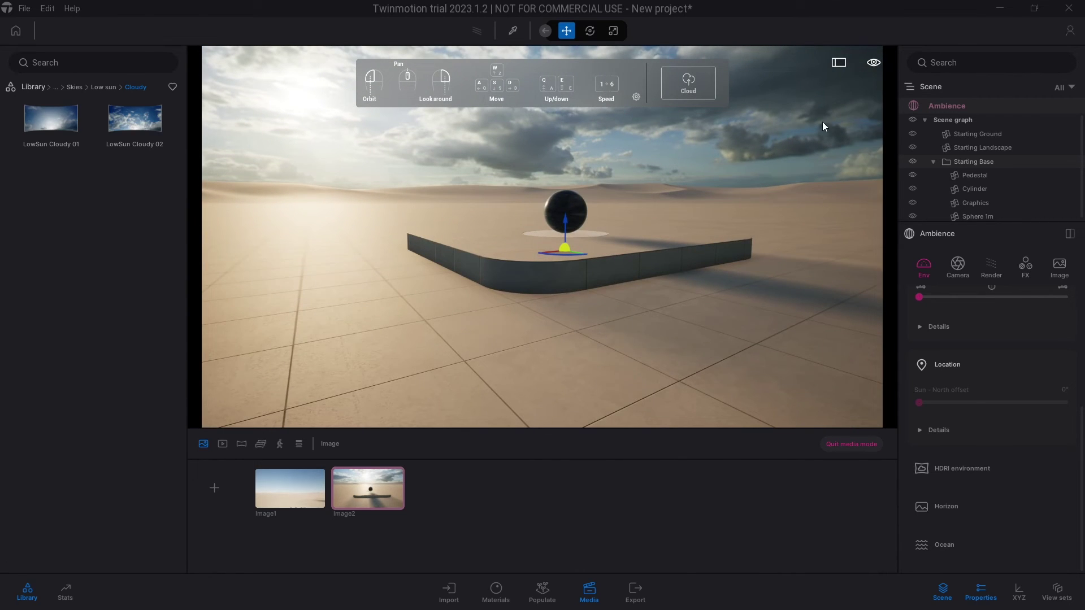
mouse_move(858, 88)
drag(616, 277, 599, 295)
scroll(616, 277, up, 3)
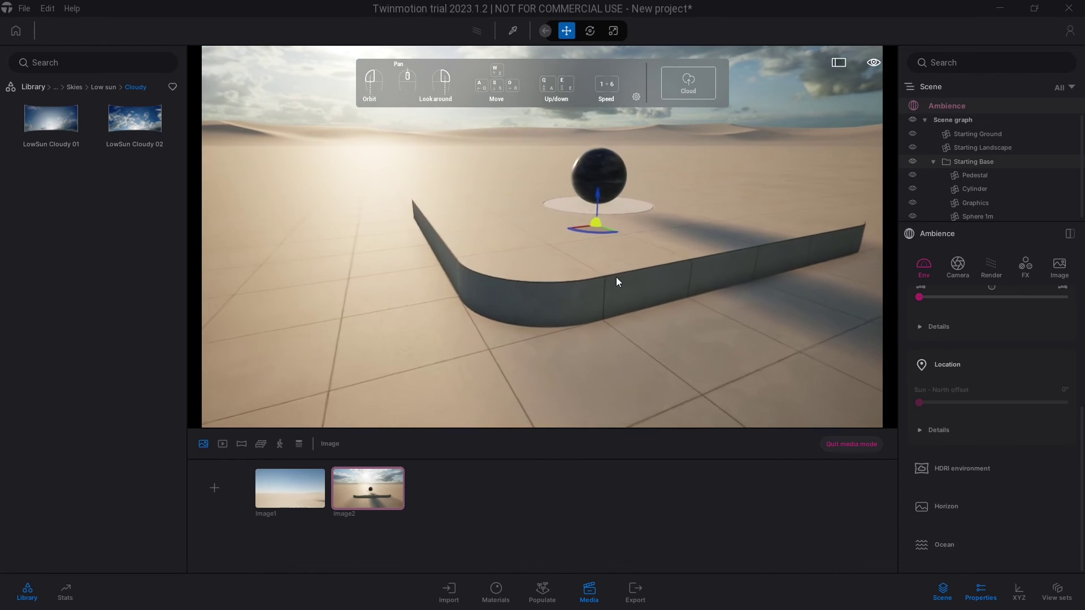
key(e)
key(q)
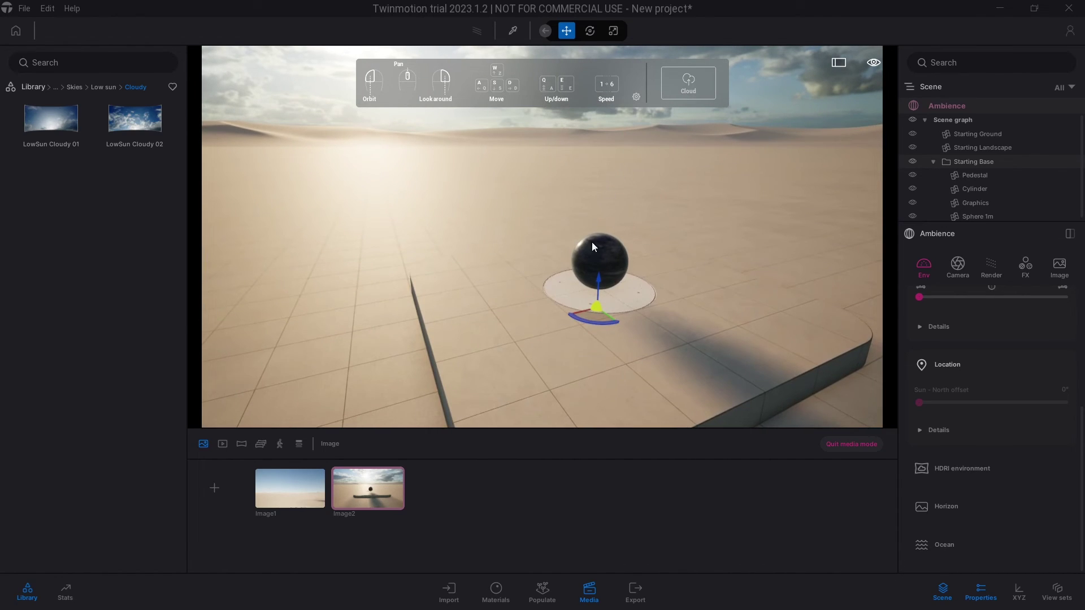
click(949, 468)
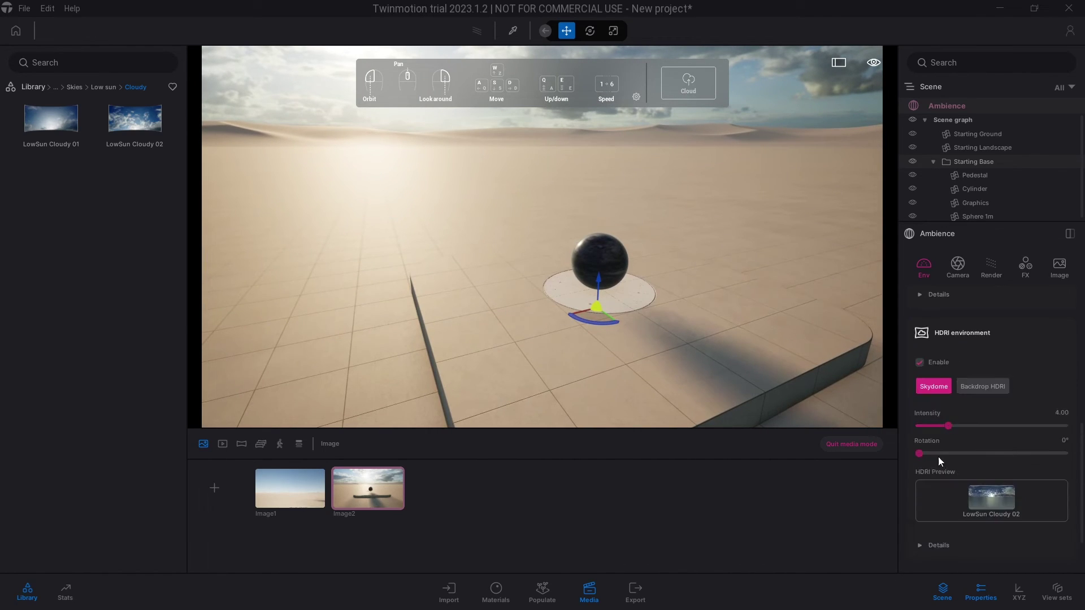
click(922, 364)
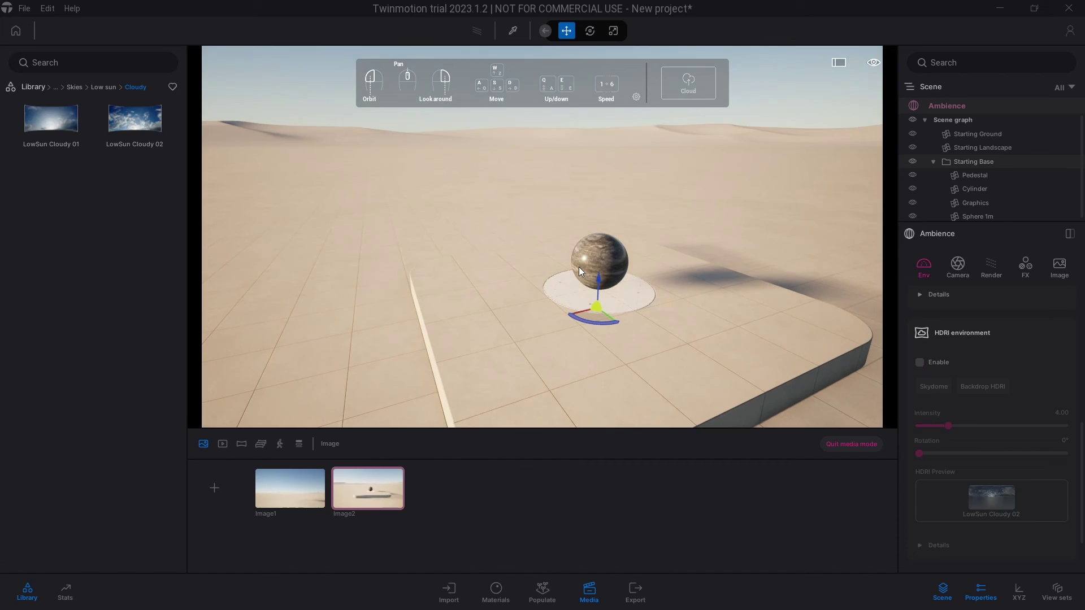
Set the new image's time of day to 07:30 in its global lighting settings.
click(873, 62)
click(871, 60)
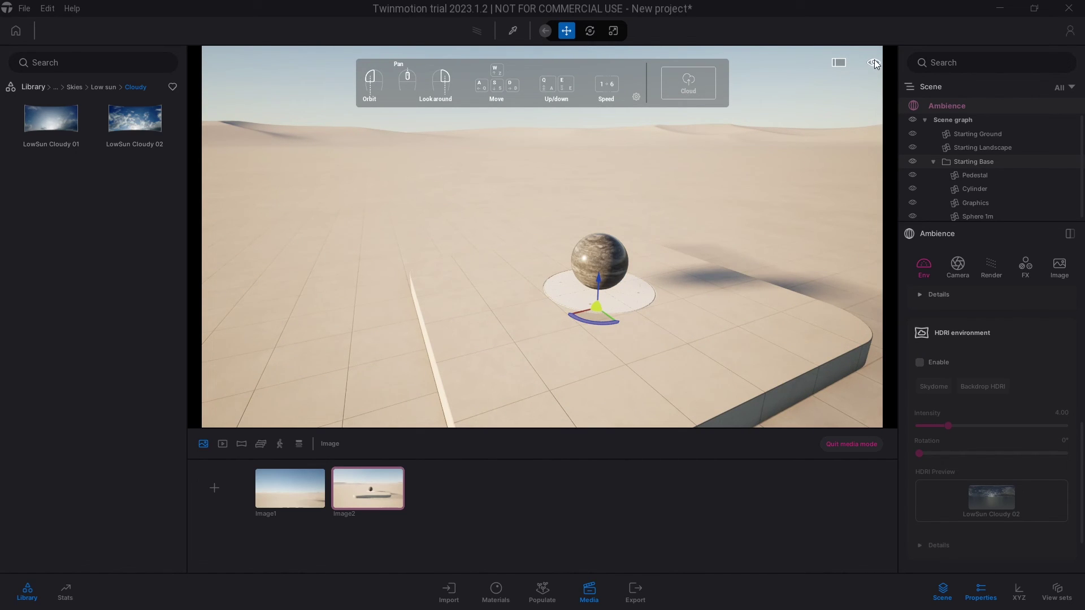
click(874, 62)
key(e)
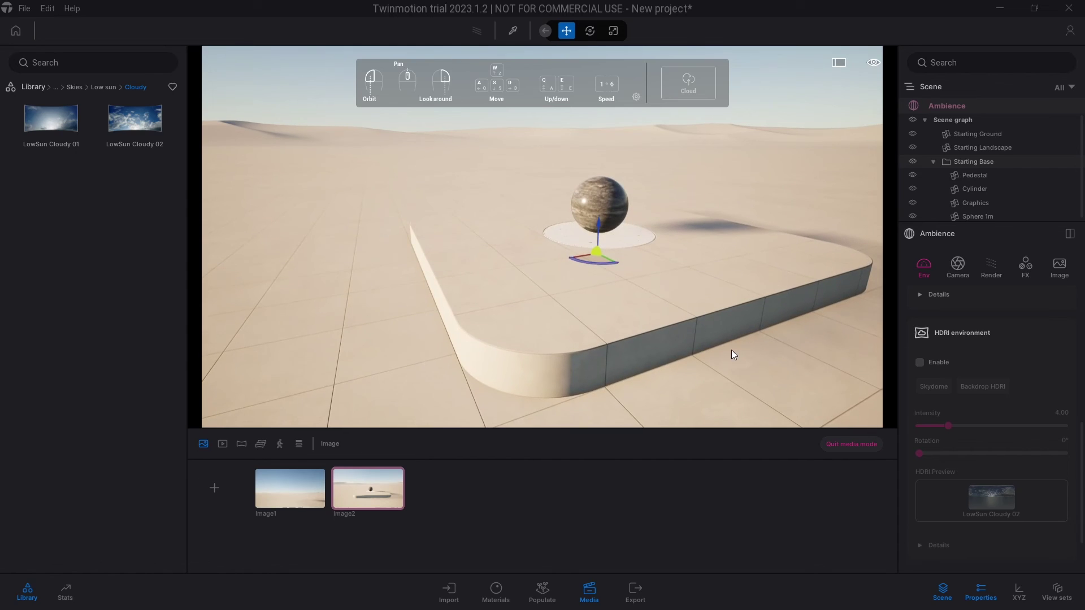
key(d)
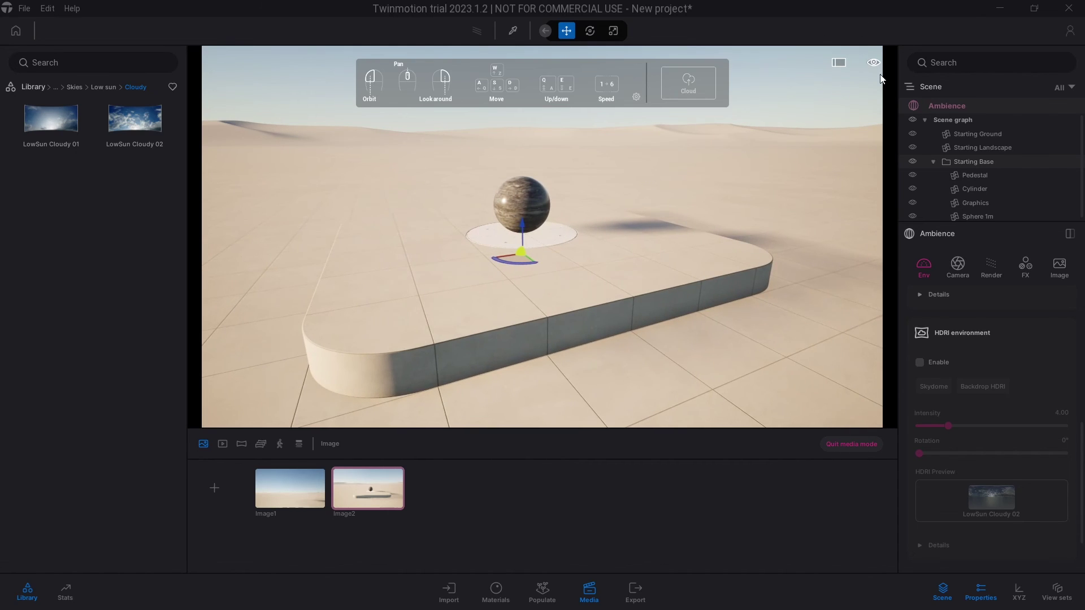
scroll(1000, 339, down, 1)
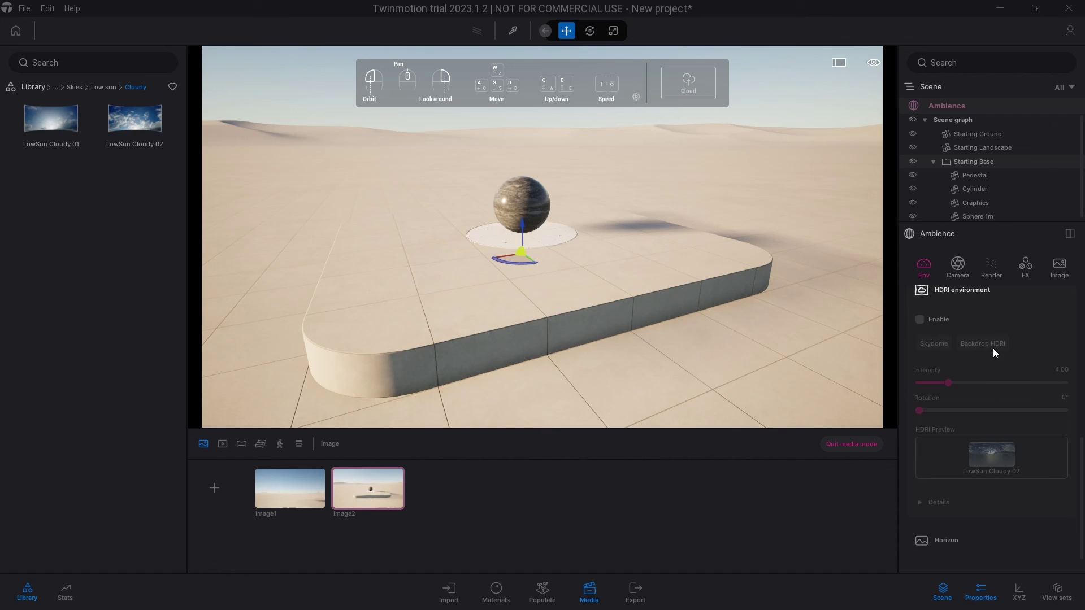
scroll(996, 350, up, 5)
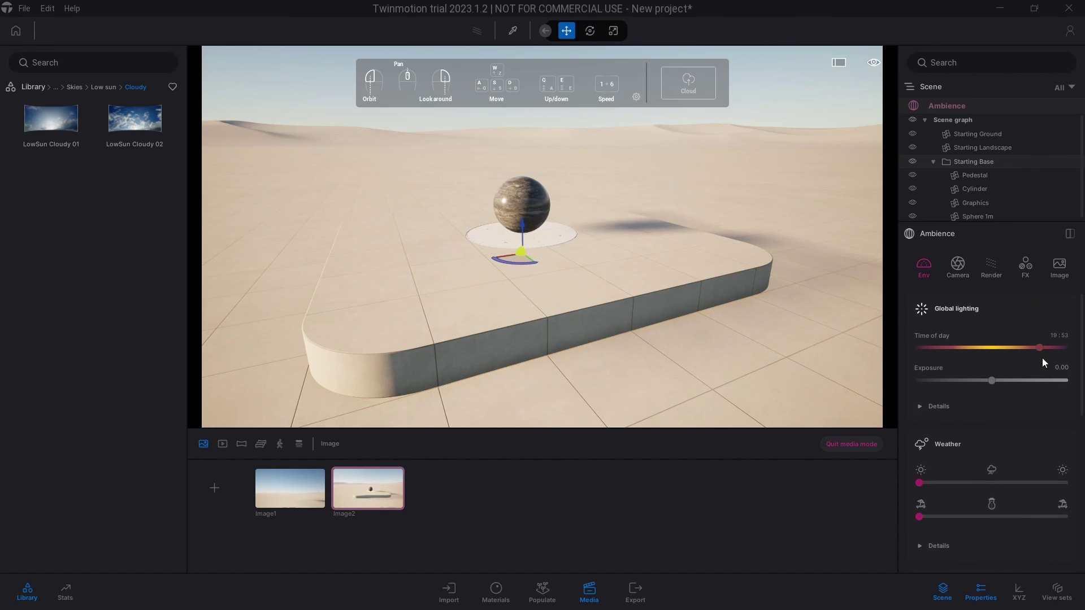
drag(1040, 347, 965, 347)
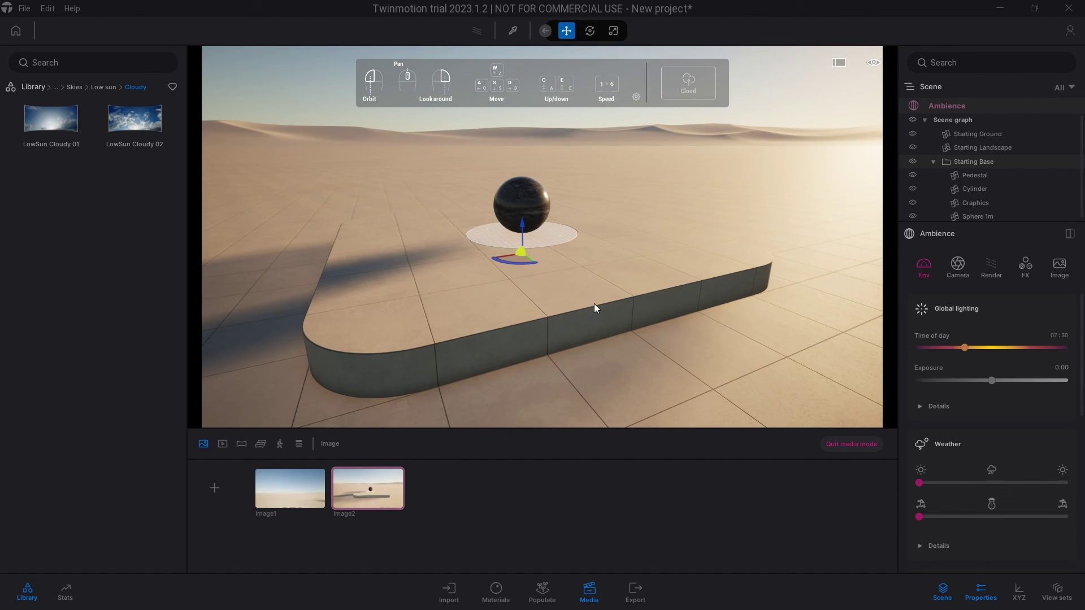
Quit media mode and disable the HDRI environment in the scene's own Ambience settings.
click(835, 443)
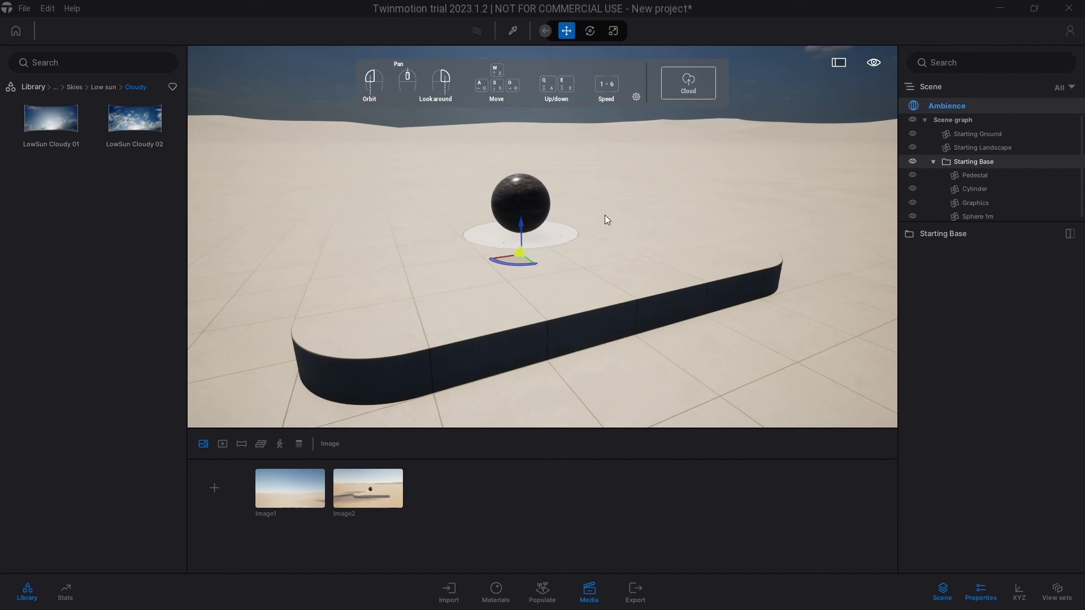
scroll(604, 215, down, 3)
scroll(605, 214, up, 6)
scroll(604, 215, down, 5)
scroll(605, 215, down, 3)
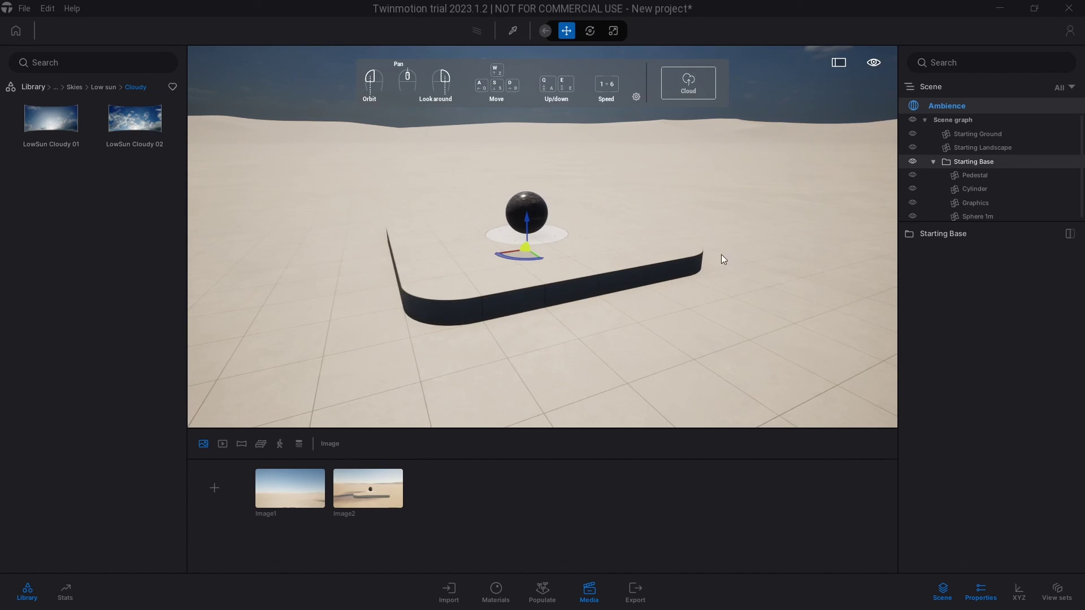
click(960, 107)
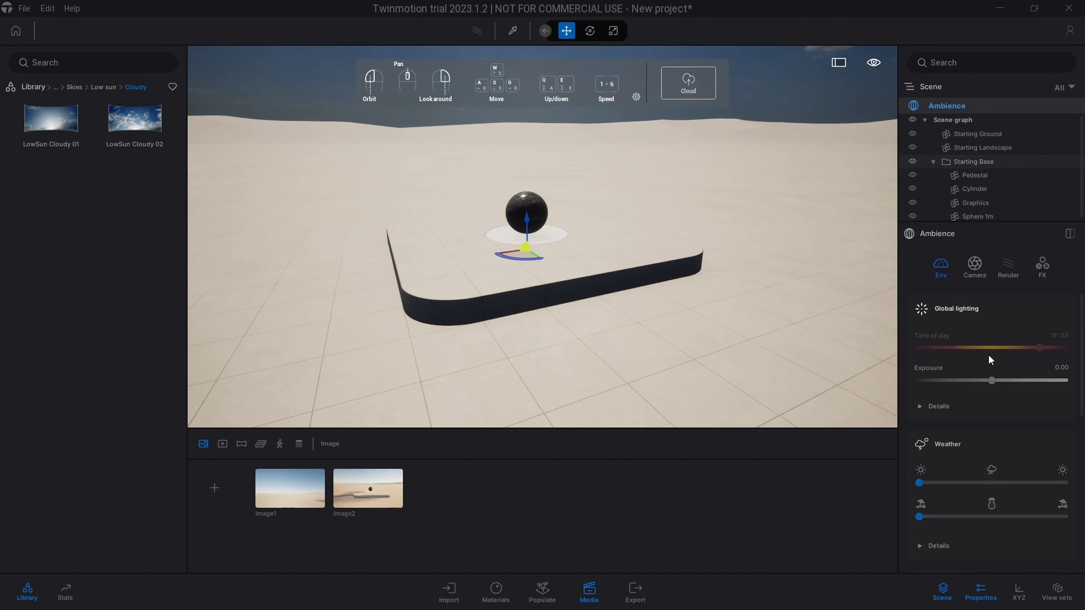
scroll(990, 370, down, 6)
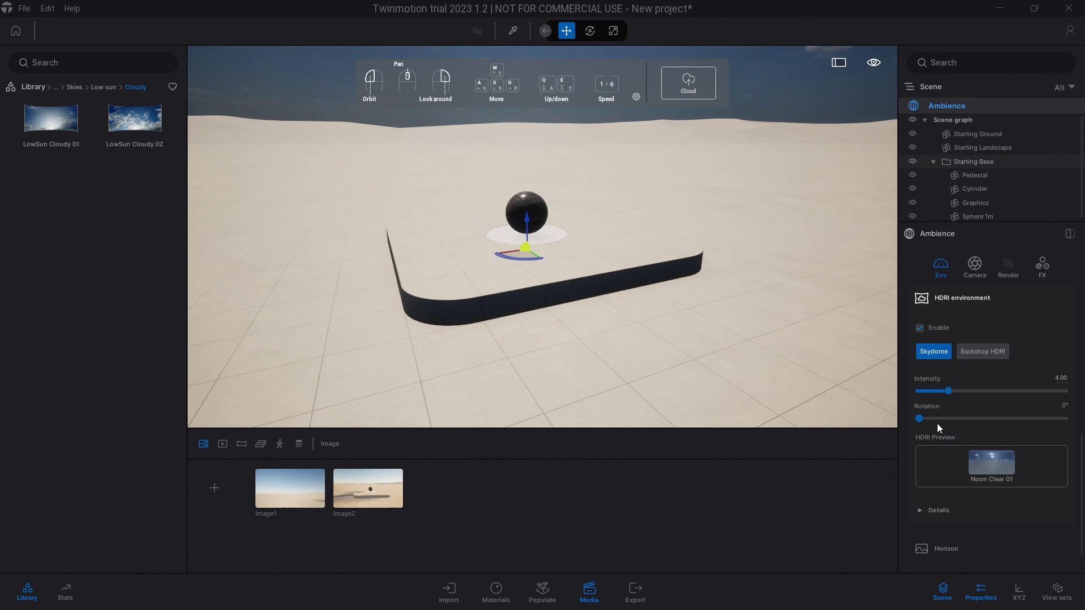
click(920, 327)
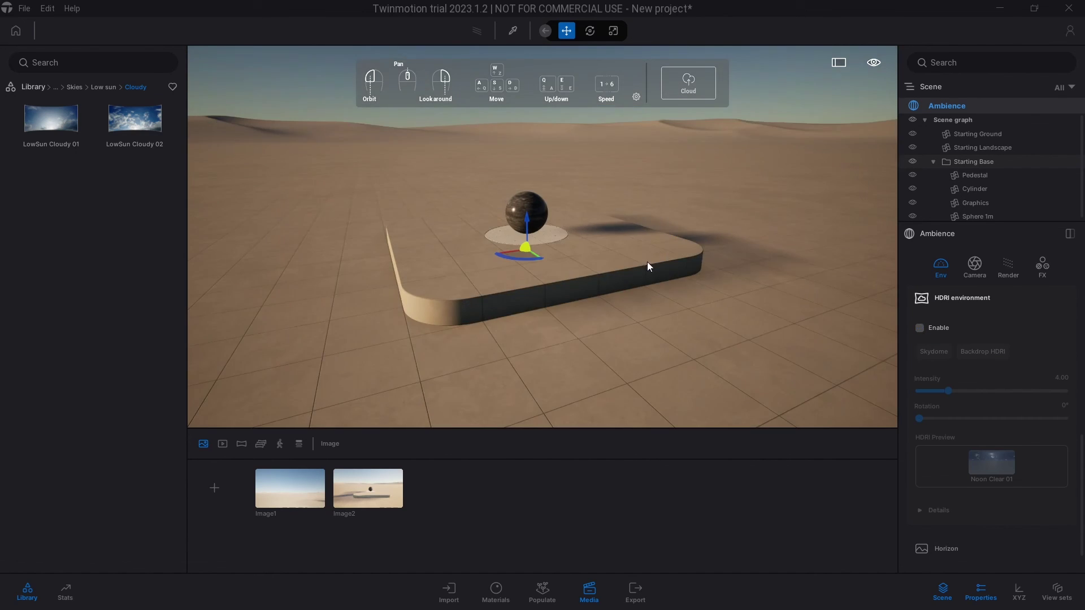
Move the scene's time of day back to early morning with a low sun.
drag(687, 315, 714, 311)
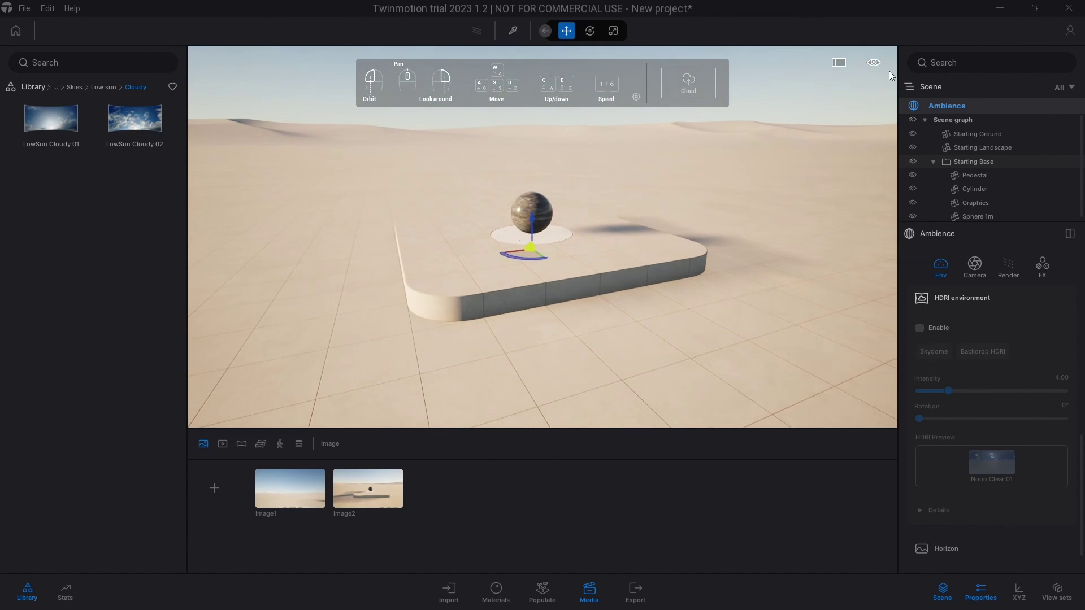
mouse_move(874, 63)
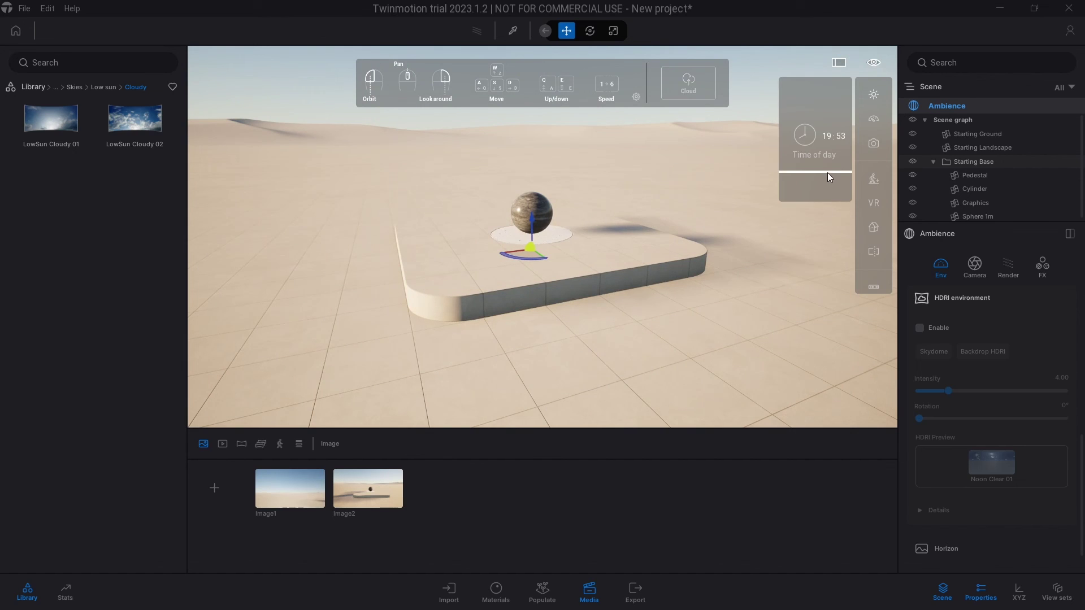
drag(828, 172, 826, 127)
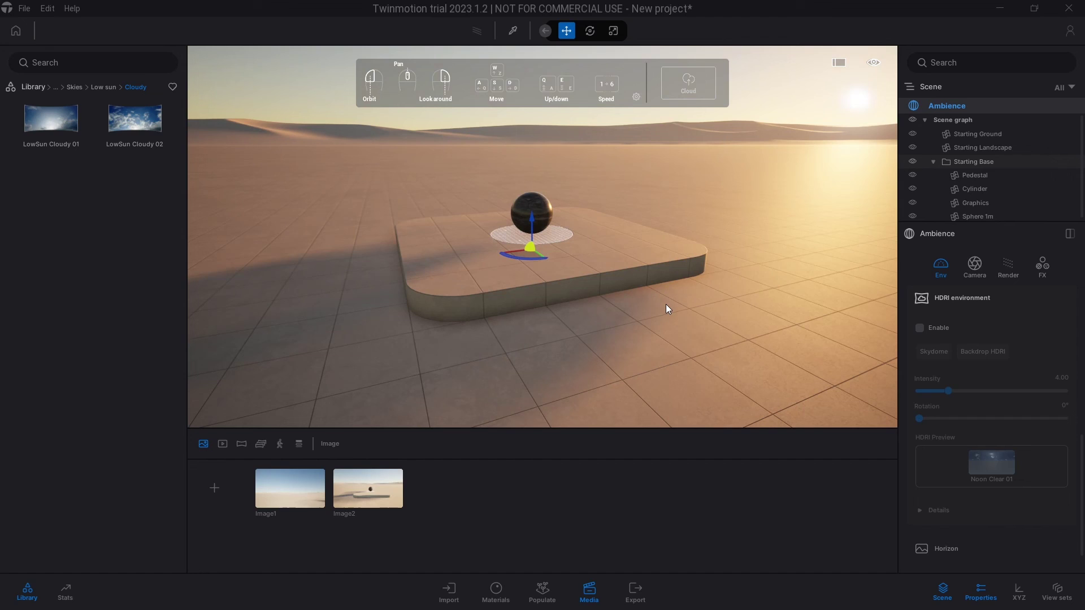